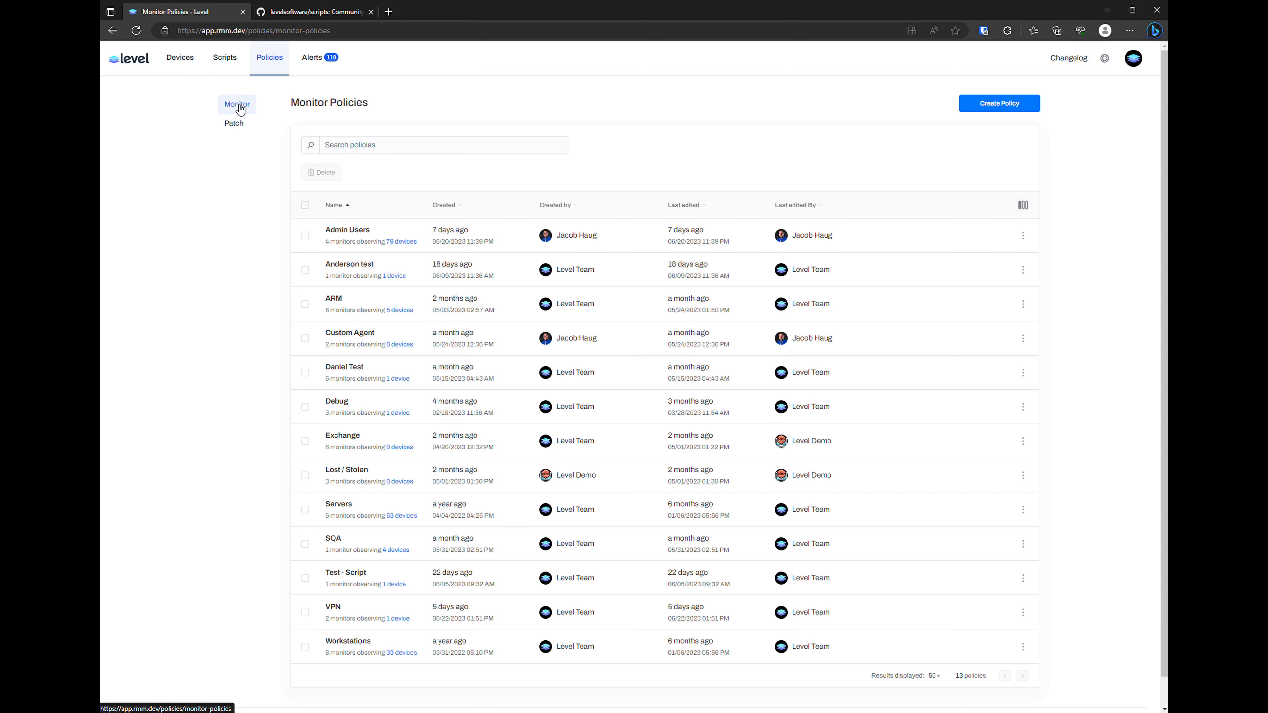
Step: View the Servers monitor policy and open a terminal session on the Groot device
click(336, 505)
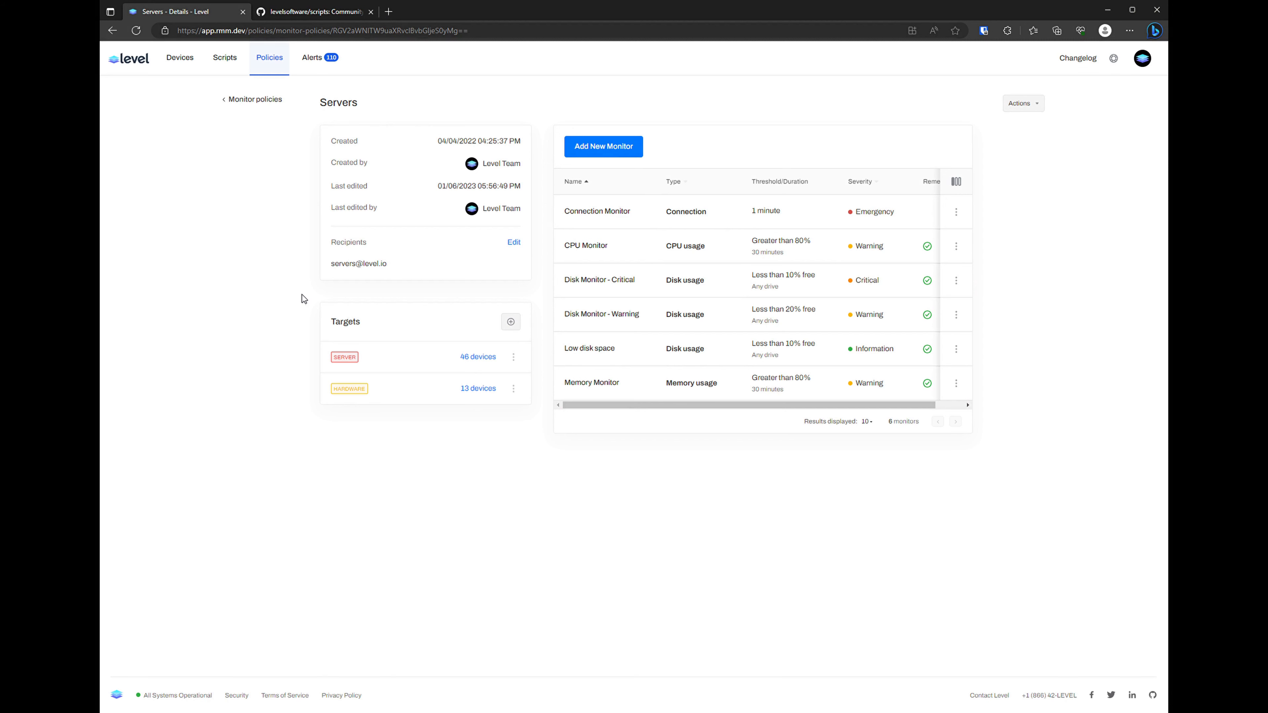
click(186, 63)
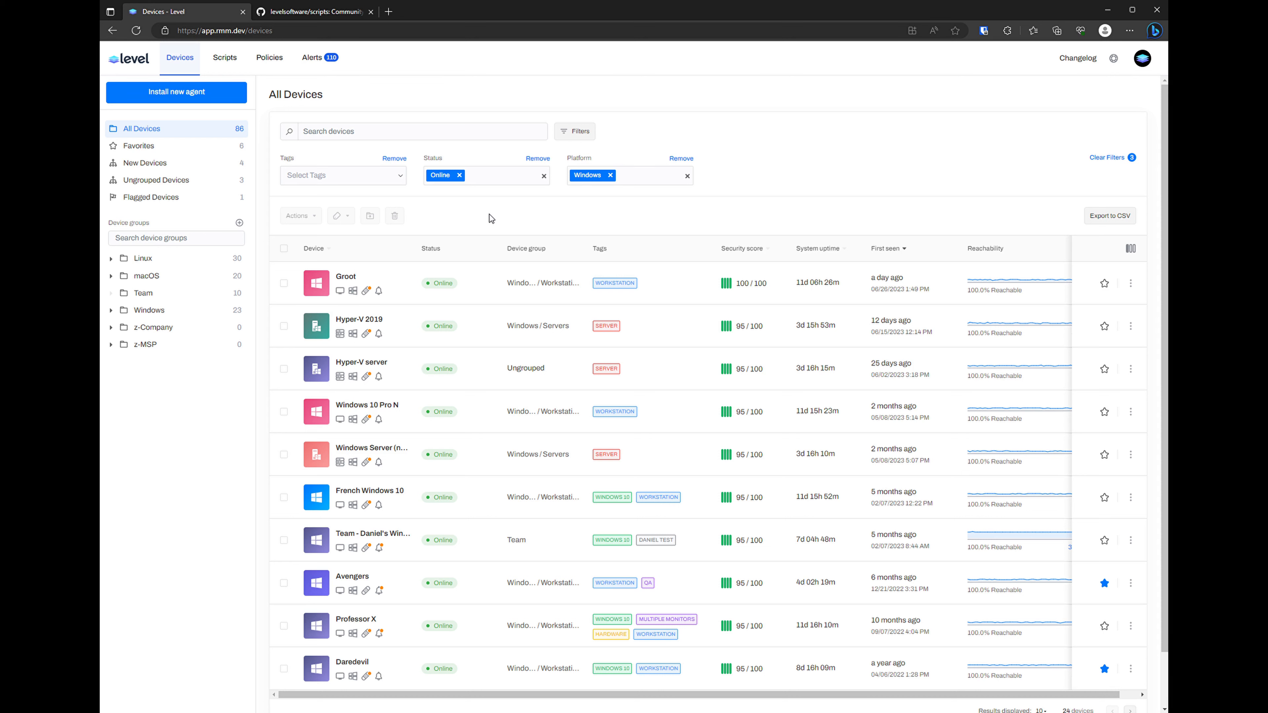
click(321, 288)
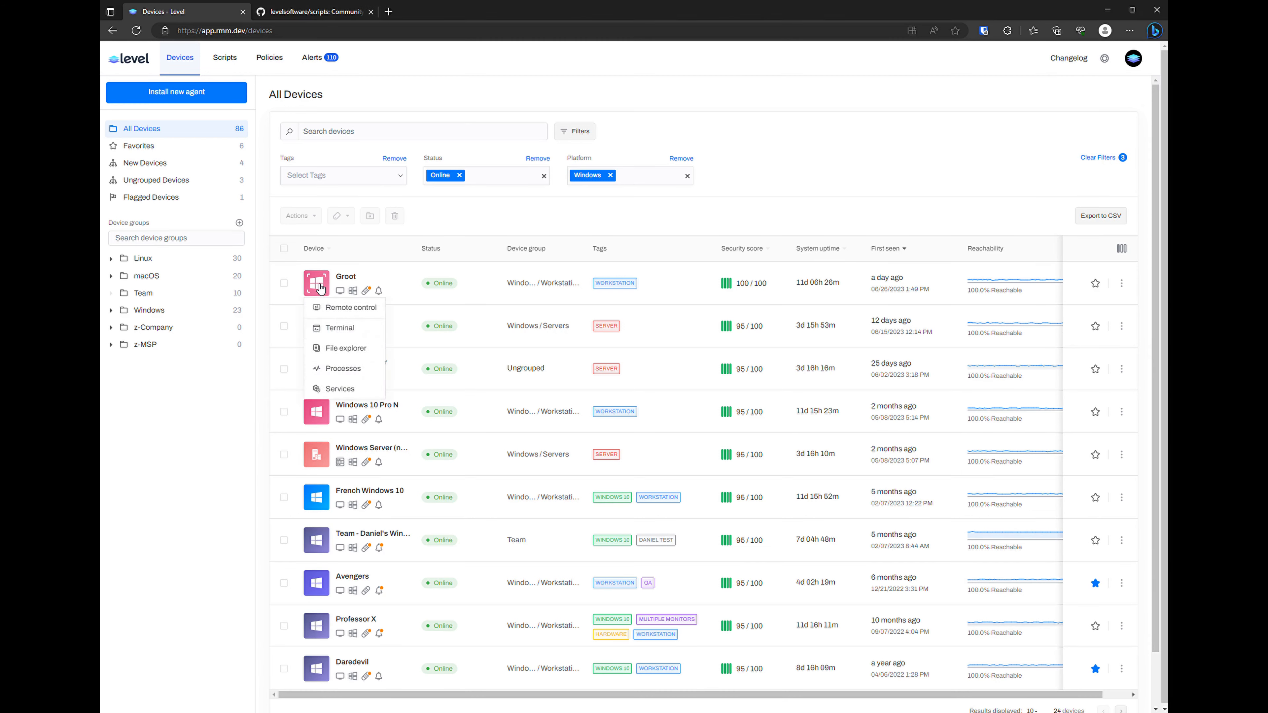
click(336, 328)
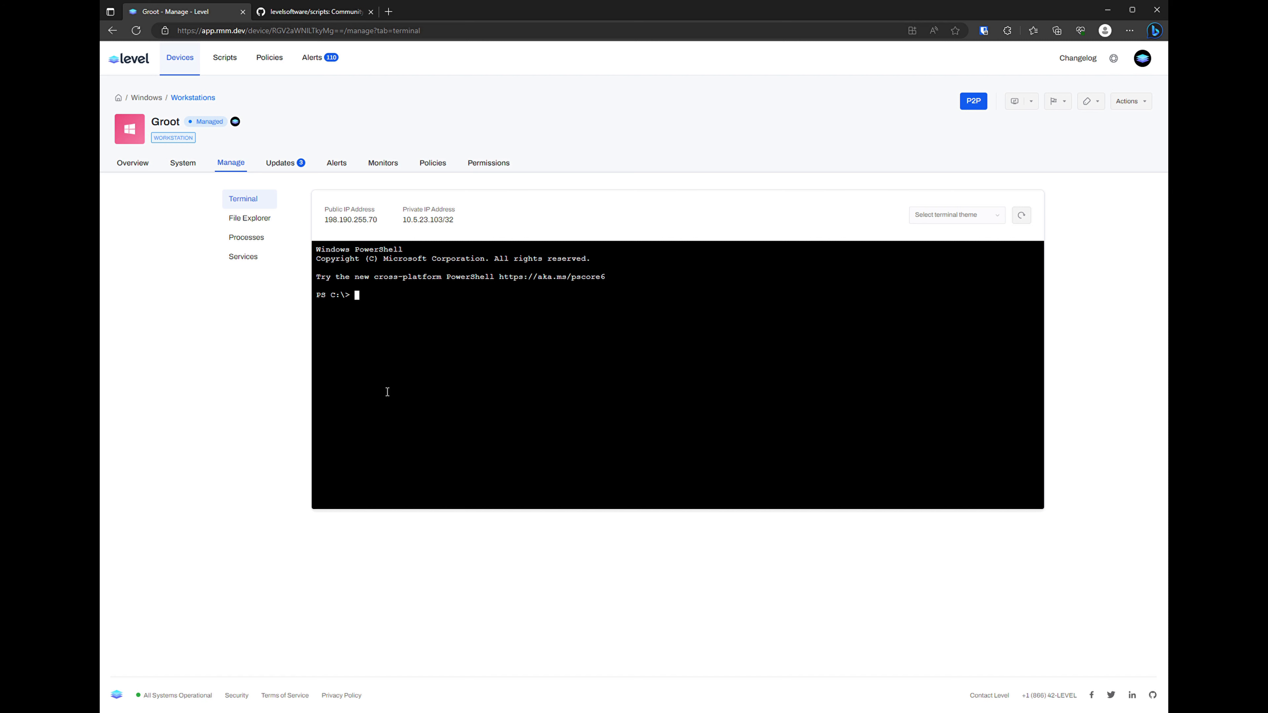
Step: Run "(Get-Date) - (Get-CimInstance Win32_OperatingSystem).LastBootUpTime | Select-Object -ExpandProperty TotalDays" in Groot's PowerShell terminal
right_click(400, 370)
click(434, 472)
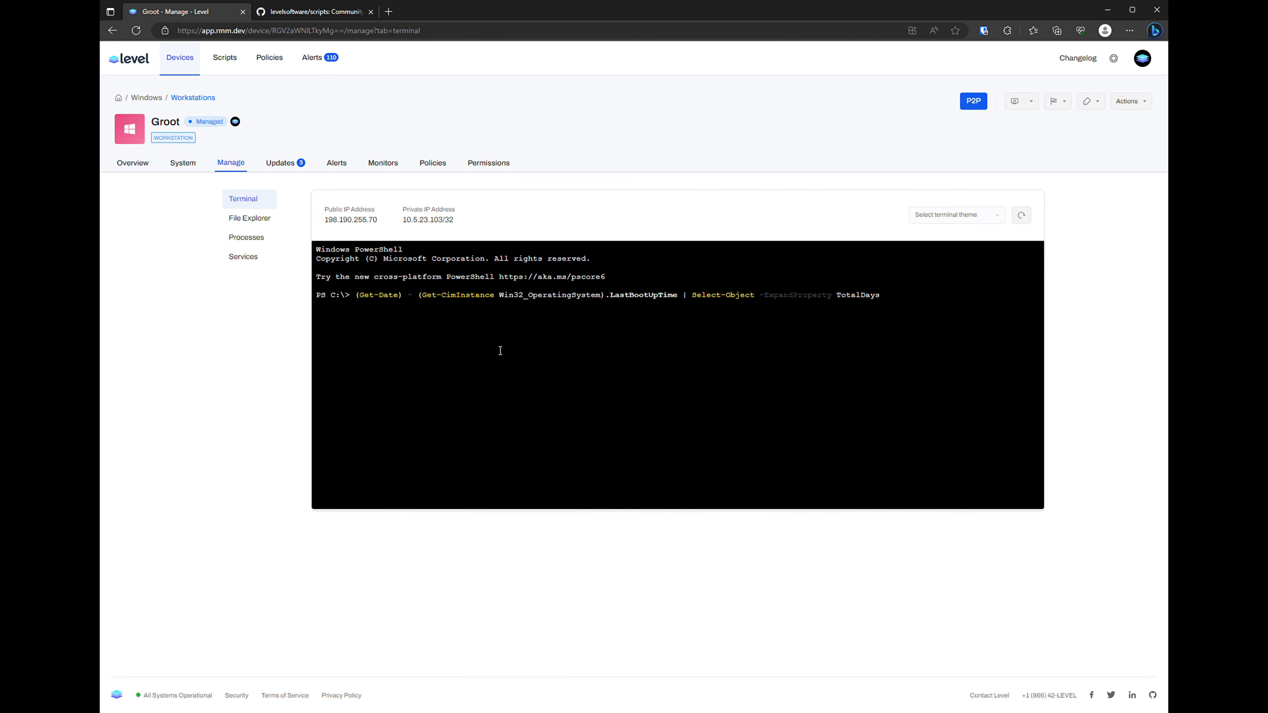
key(Return)
Step: Create a new script named "Return Uptime"
click(224, 57)
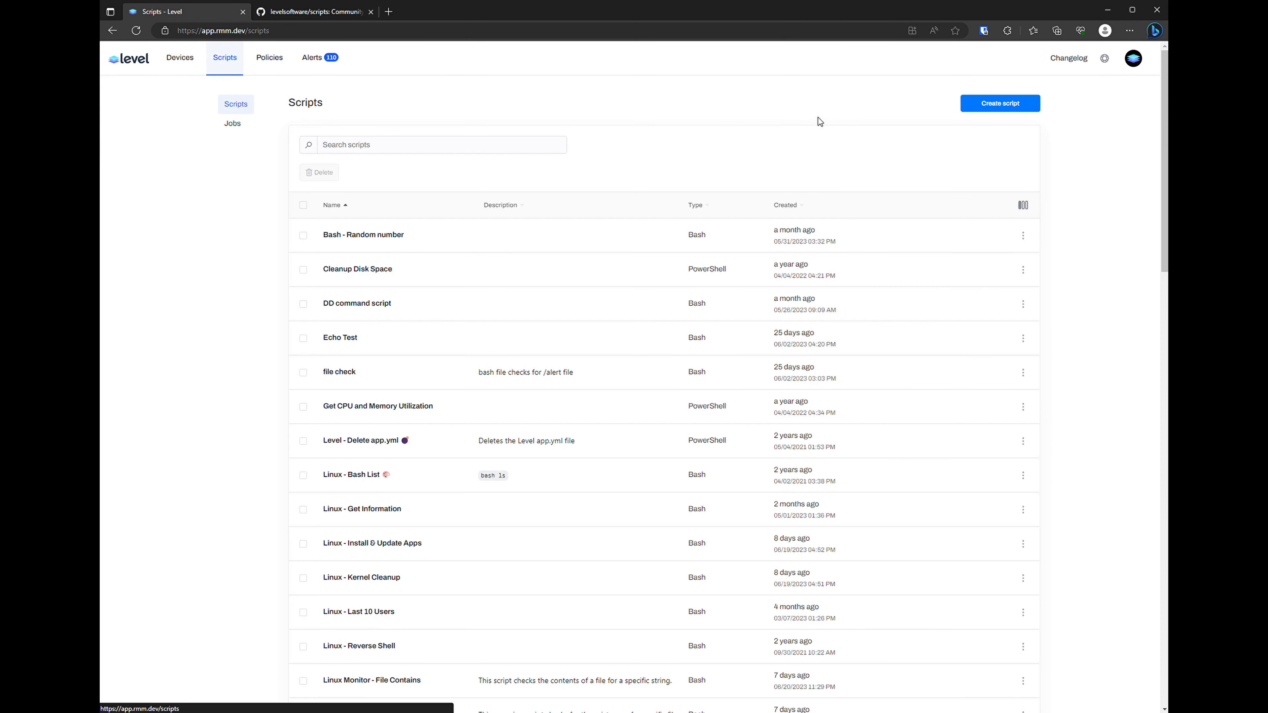
click(977, 107)
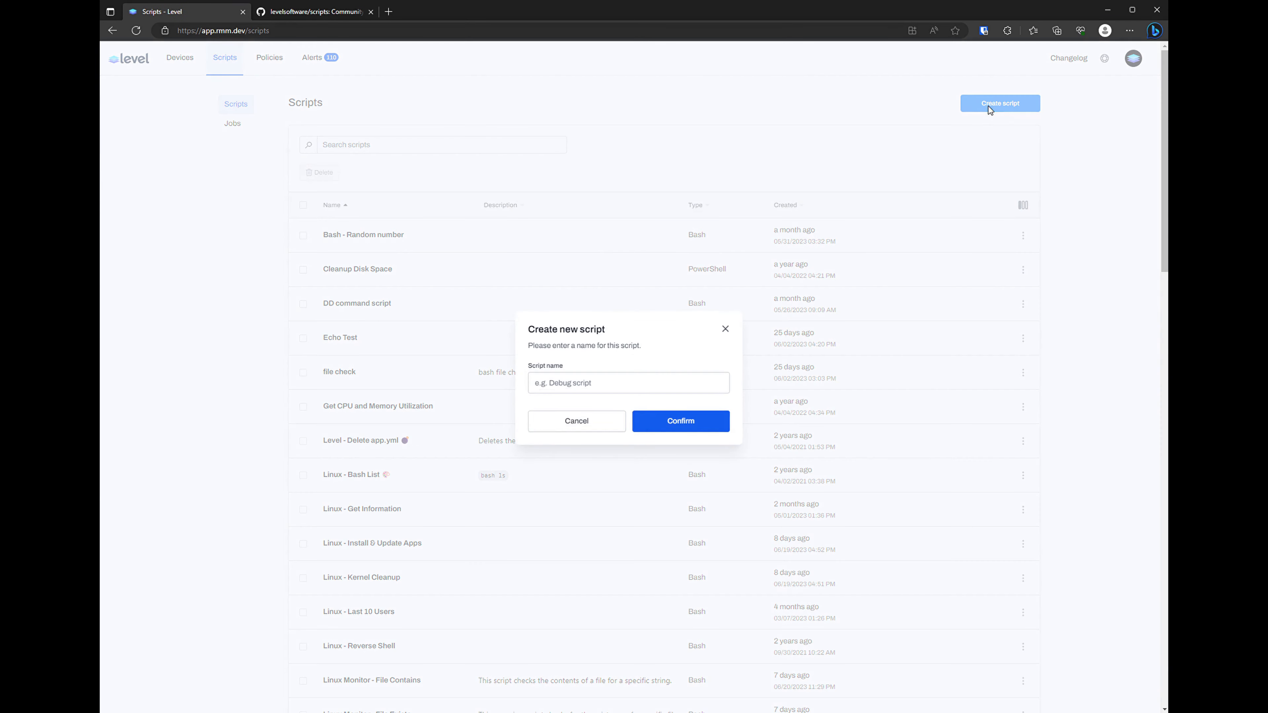
click(631, 382)
text(Return Upt)
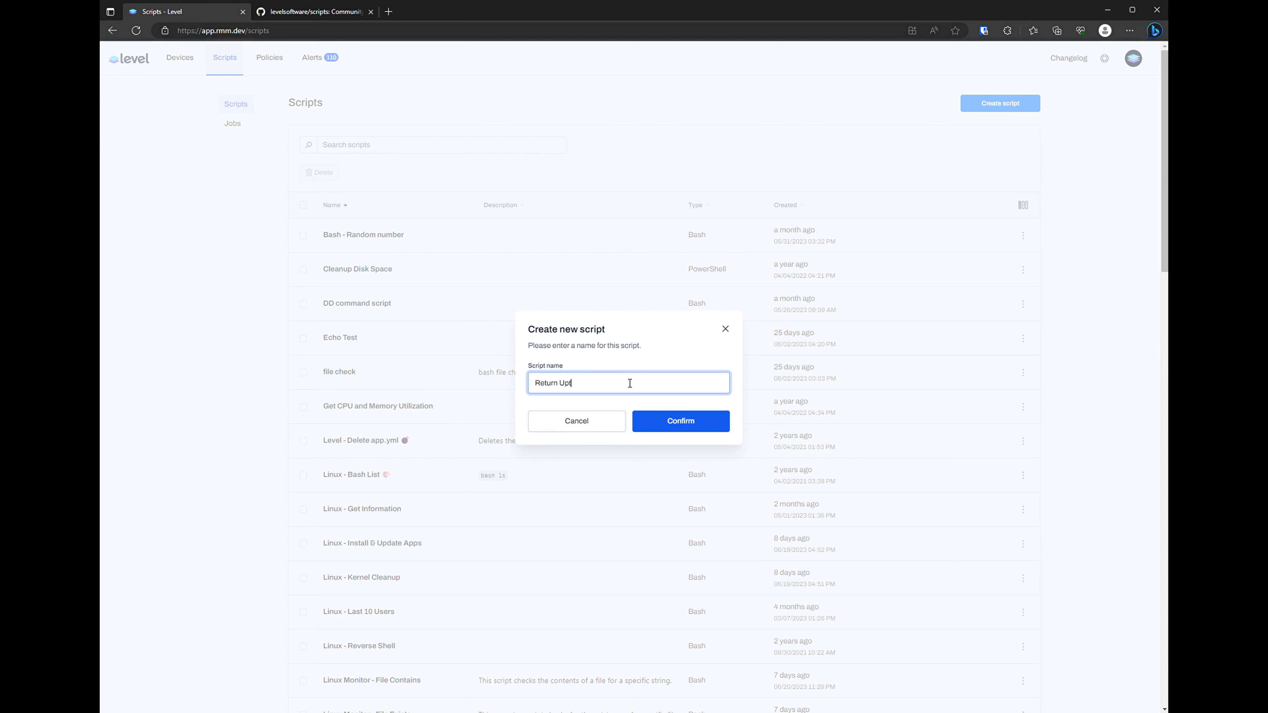
text(ime)
key(Return)
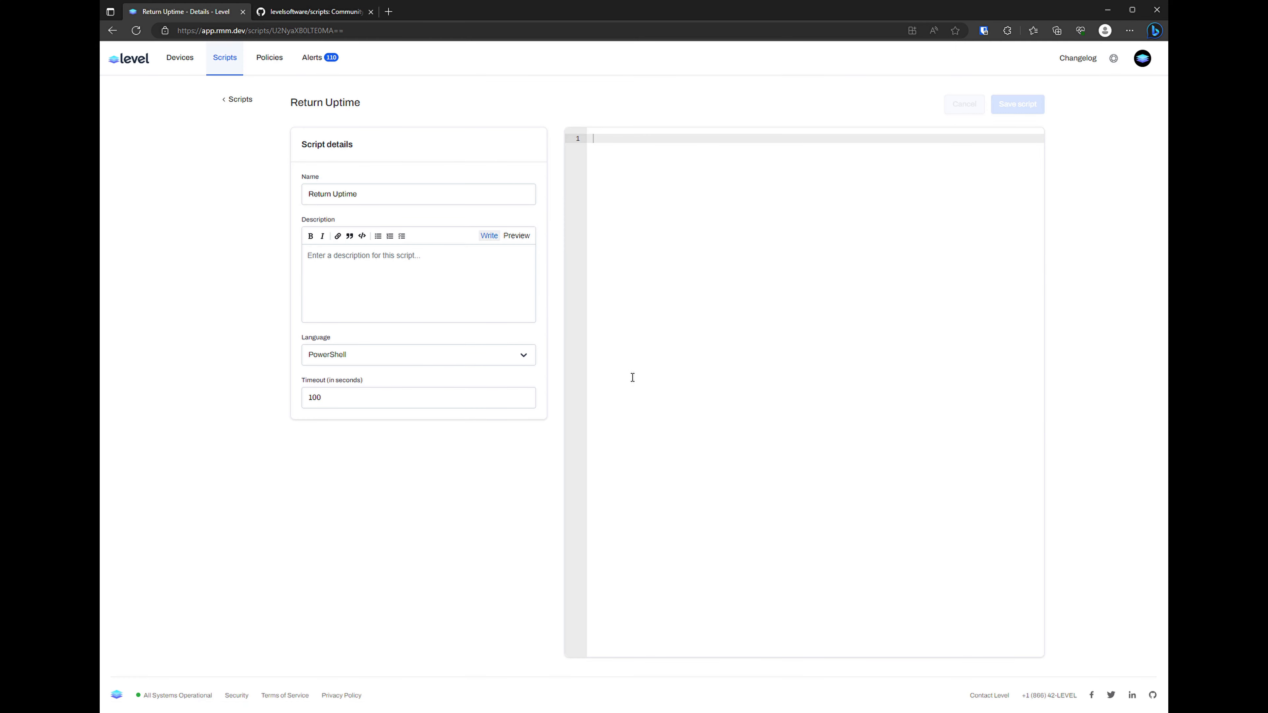
Step: Enter "(Get-Date) - (Get-CimInstance Win32_OperatingSystem).LastBootUpTime | Select-Object -ExpandProperty TotalDays" as the Return Uptime script's code and save the script
click(677, 230)
text((Get-Date) - (Get-CimInstance Win32_OperatingSystem).LastBootUpTime | Select-Object -ExpandProperty TotalDays)
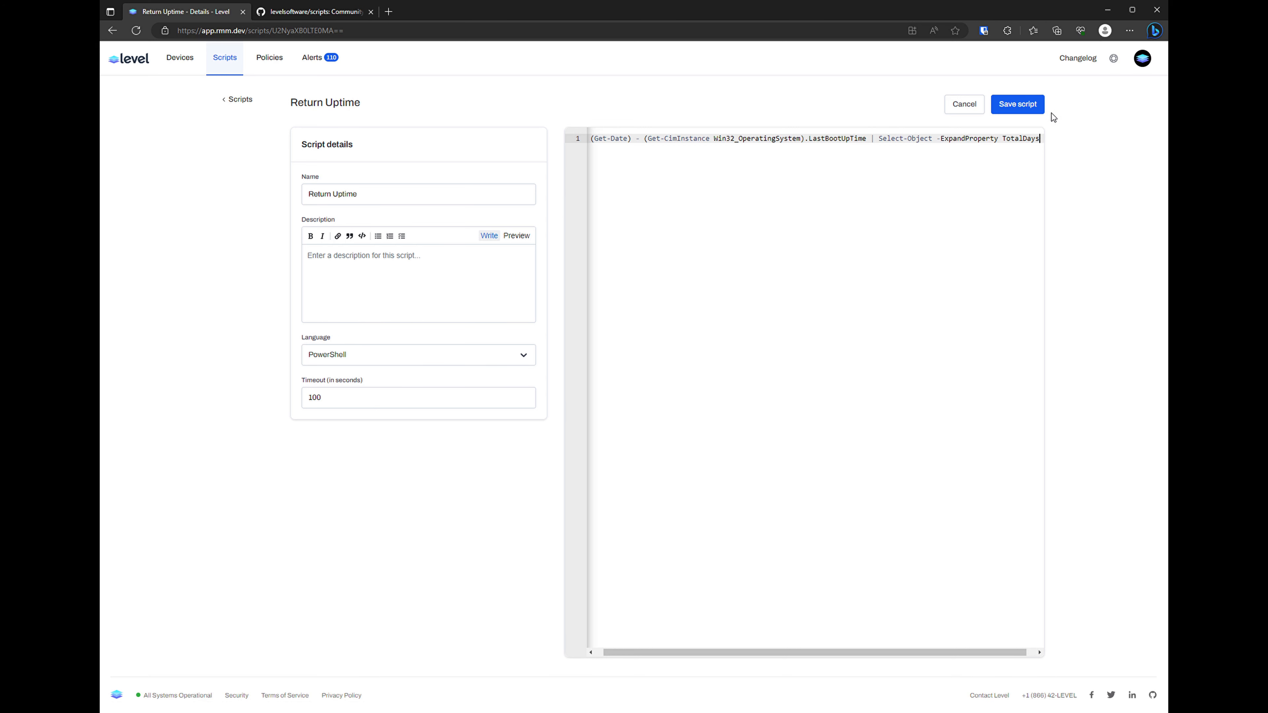
click(1024, 107)
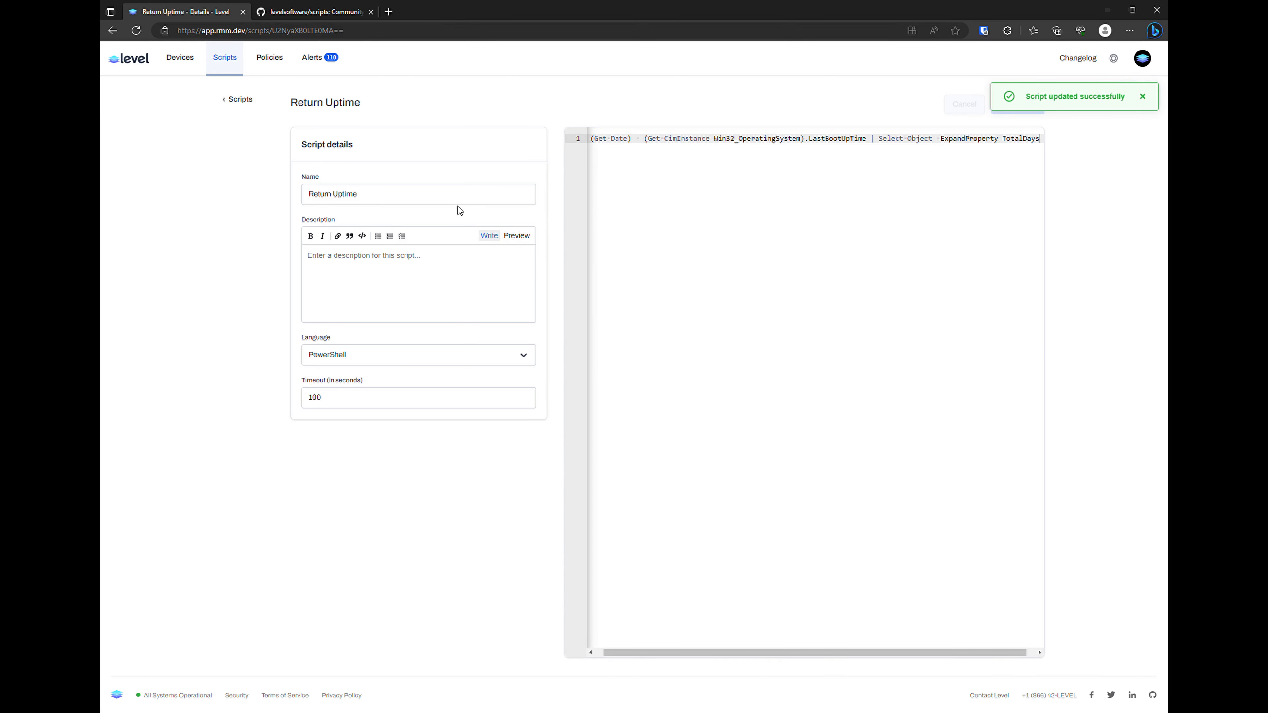
Step: Start a new monitor in the Servers monitor policy and name it "Uptime is too long"
click(274, 64)
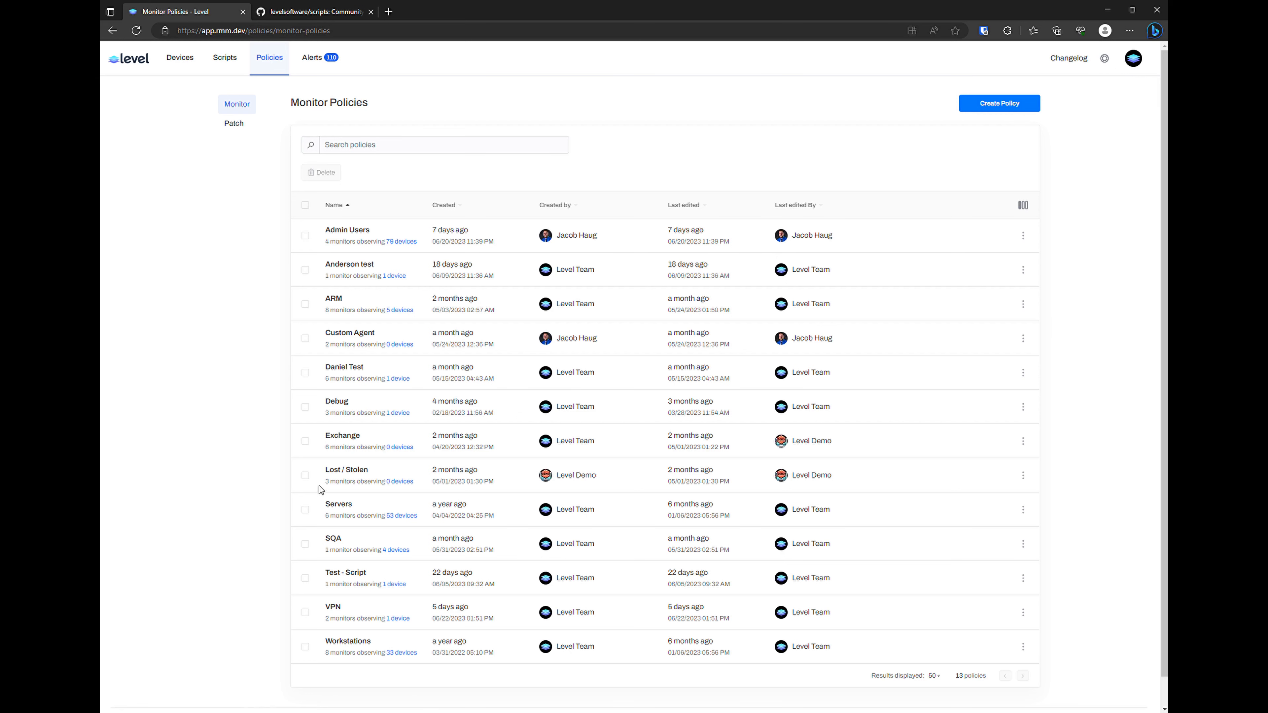
click(331, 510)
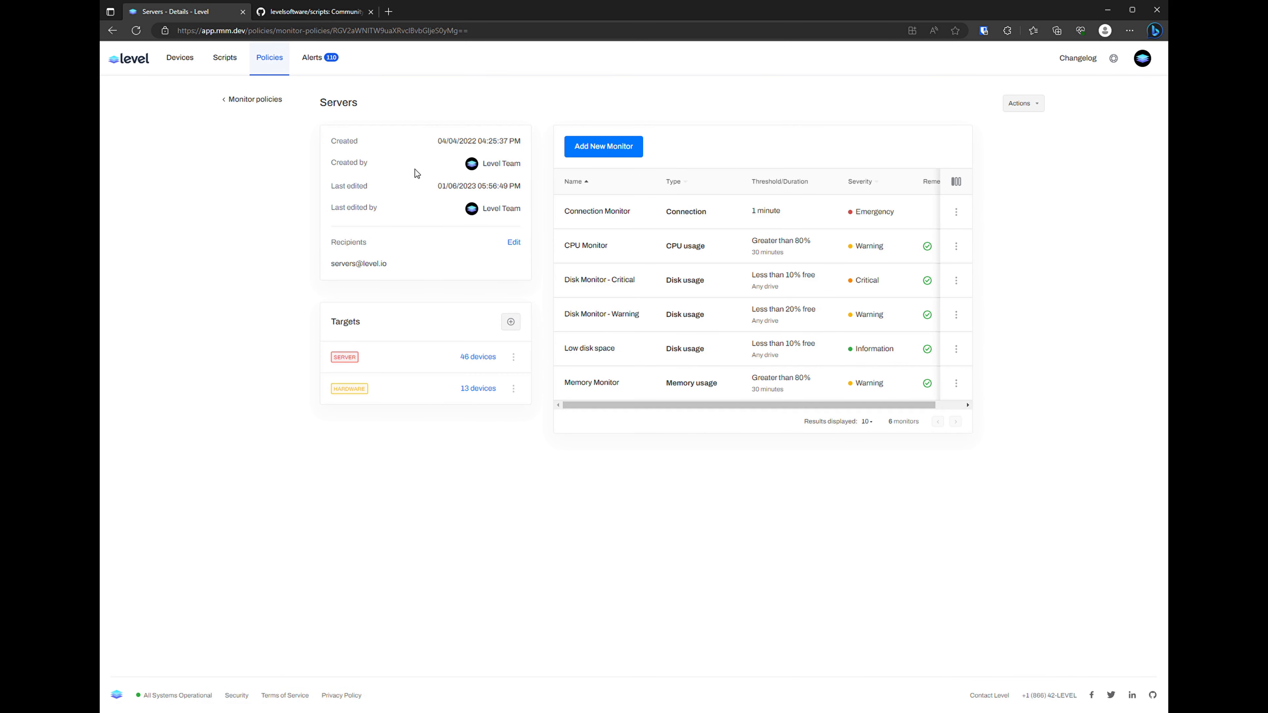
click(605, 148)
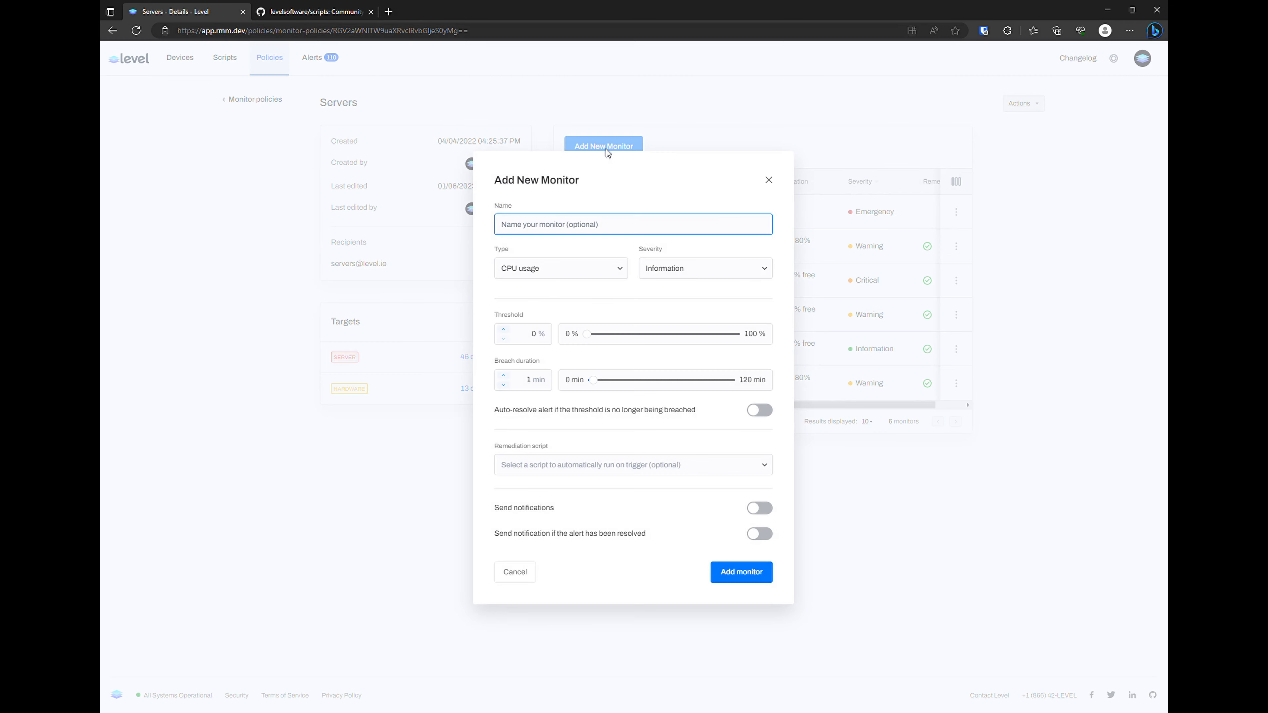
click(574, 223)
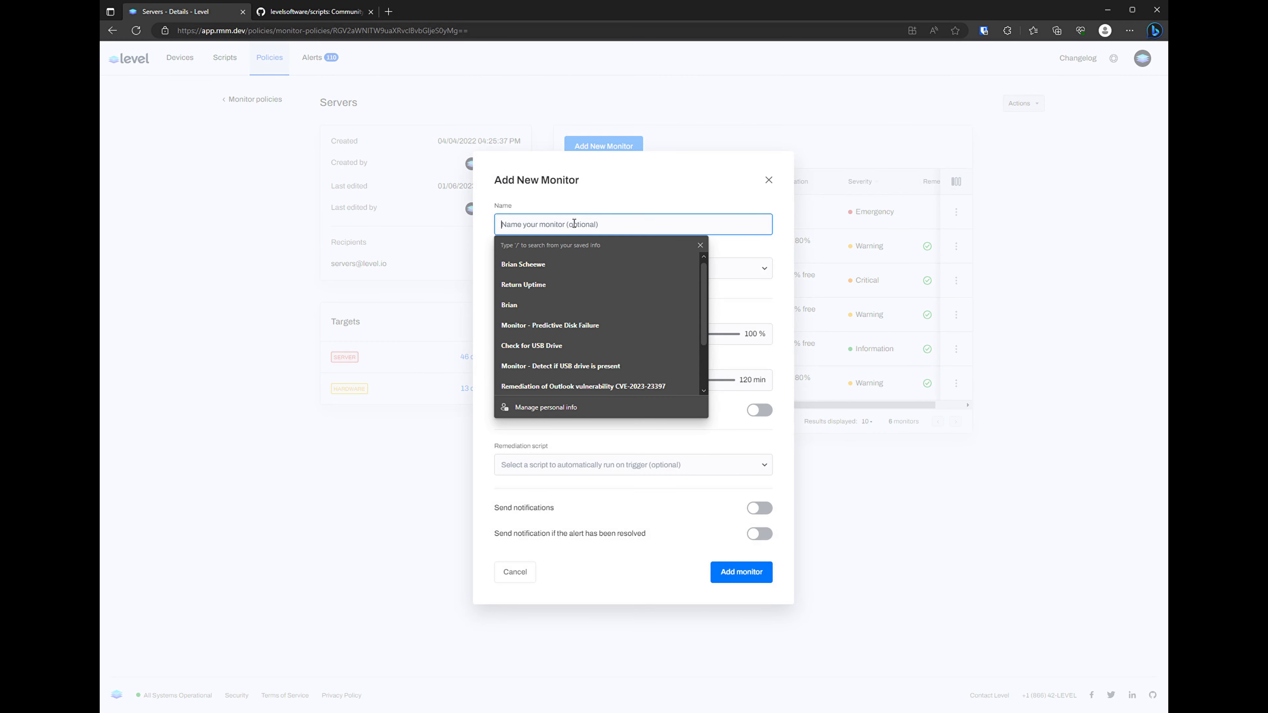
text(Uptime )
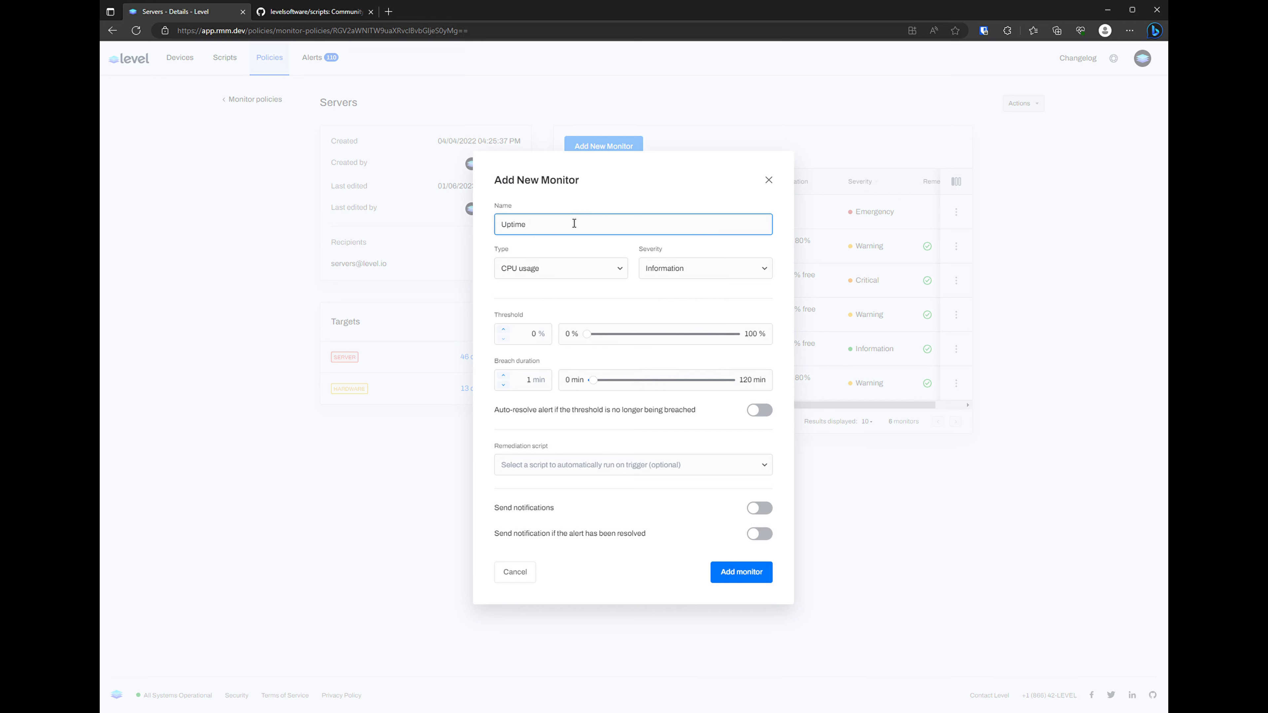
text(is too long)
Step: Set the new monitor's type to Run script and its severity to Warning
click(571, 269)
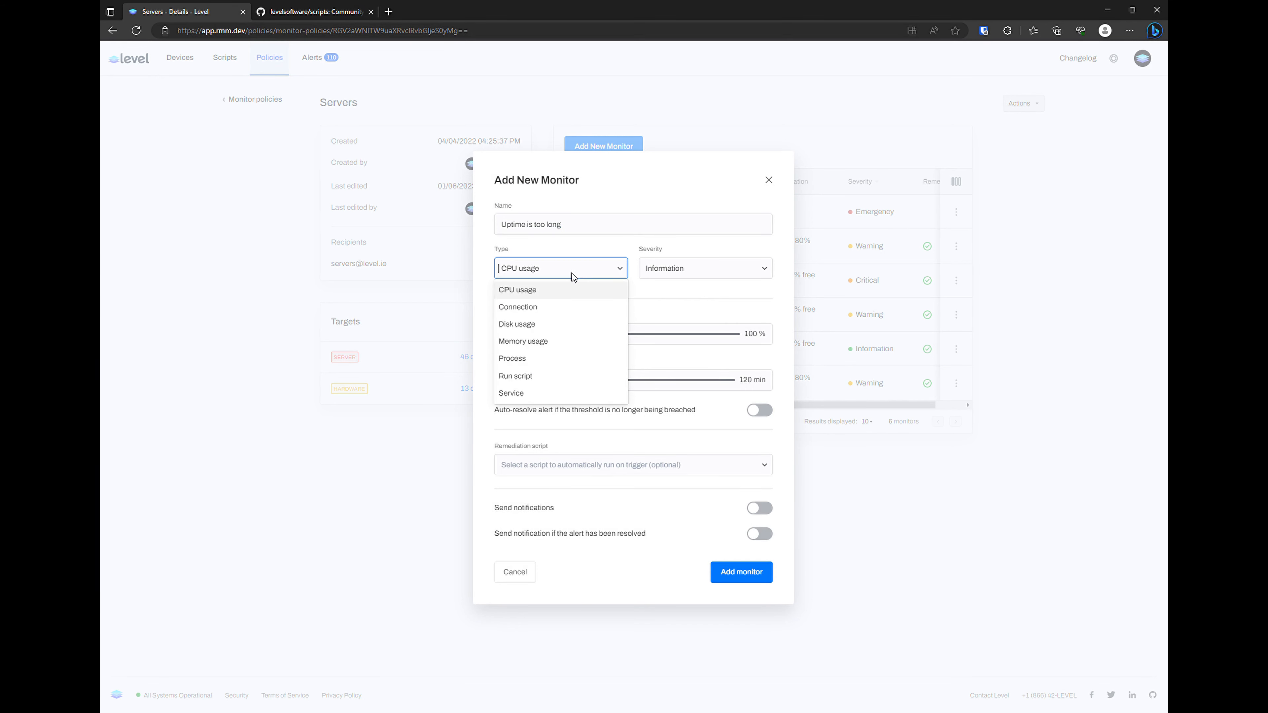
click(523, 377)
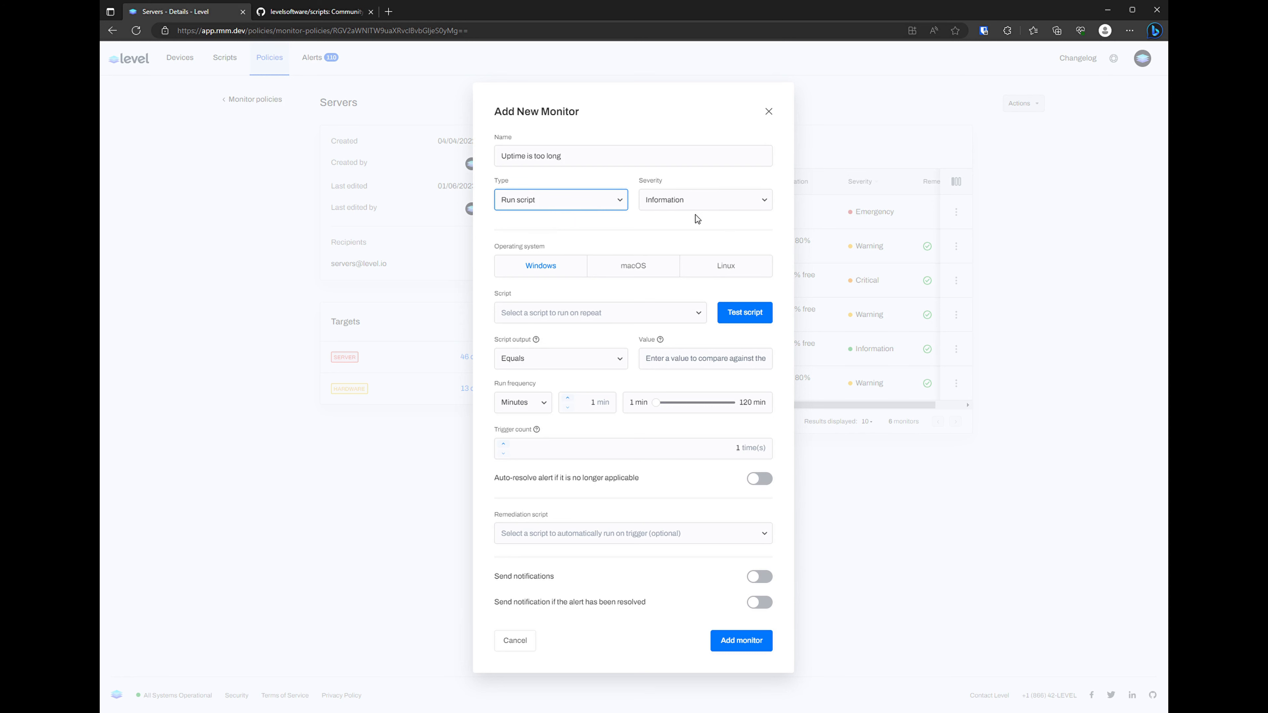
click(710, 203)
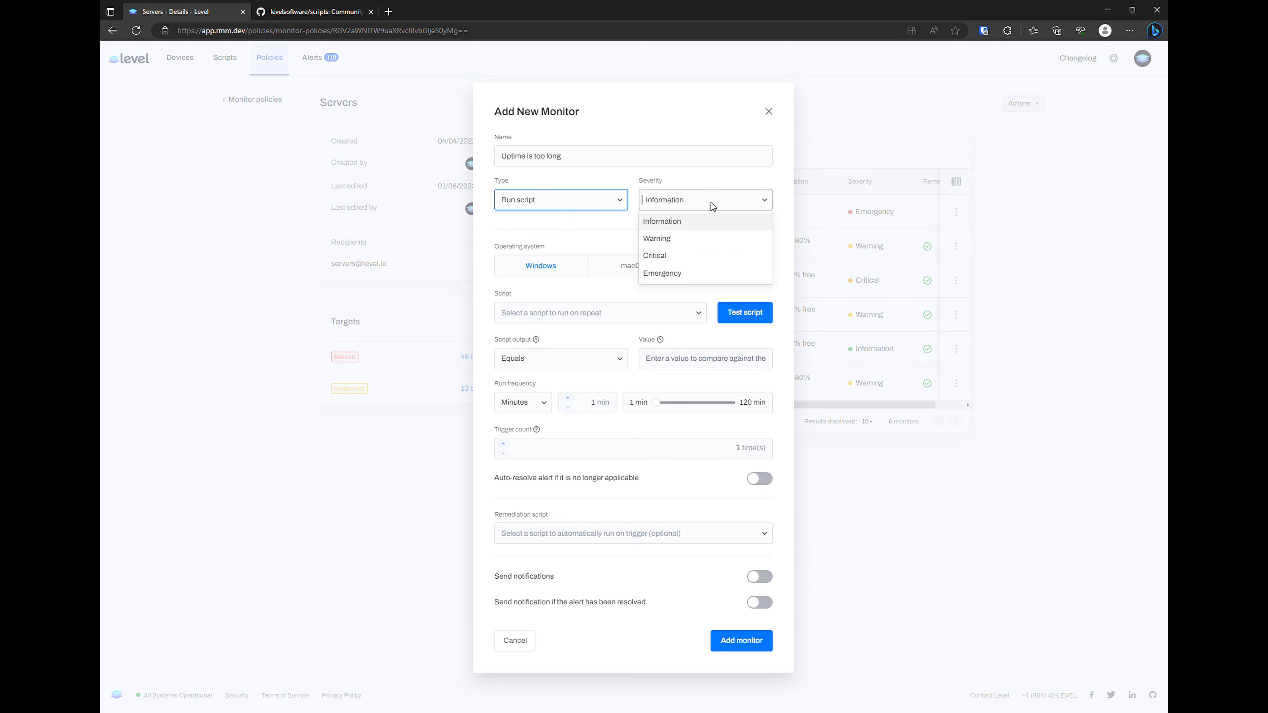
click(702, 241)
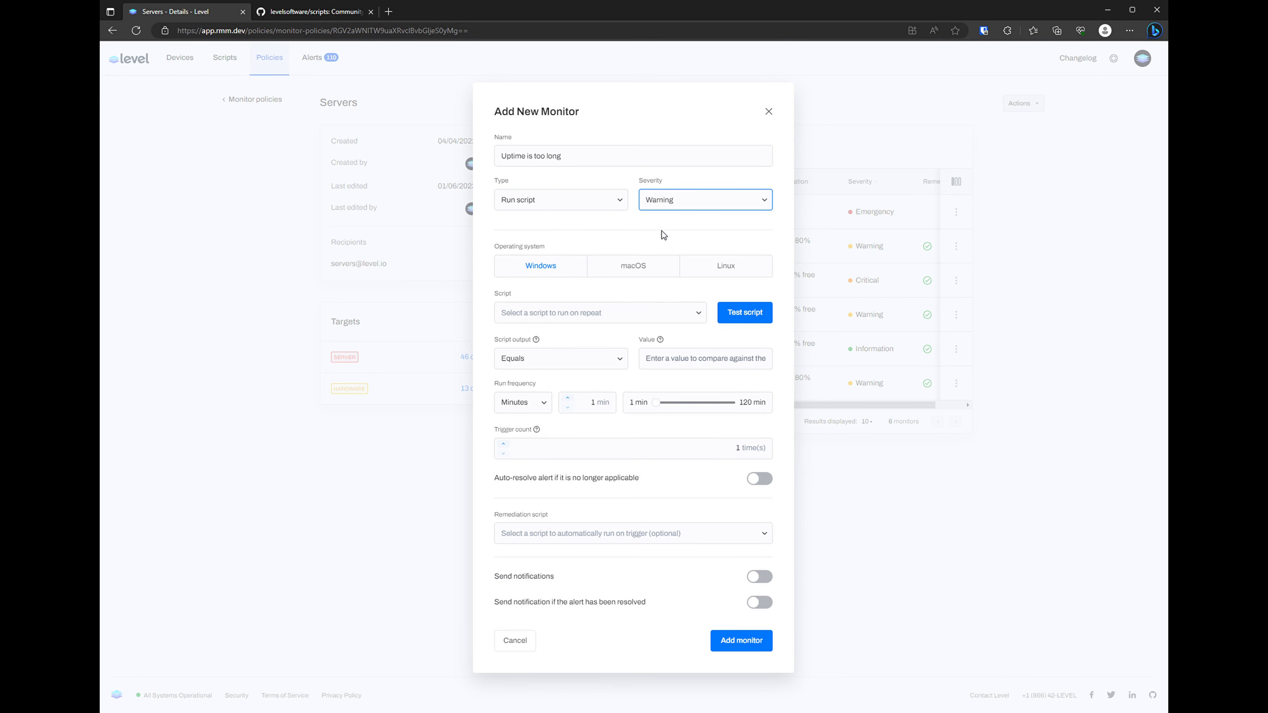
Step: Make the monitor trigger when the Return Uptime script's output is greater than 15, with auto-resolve enabled
click(556, 311)
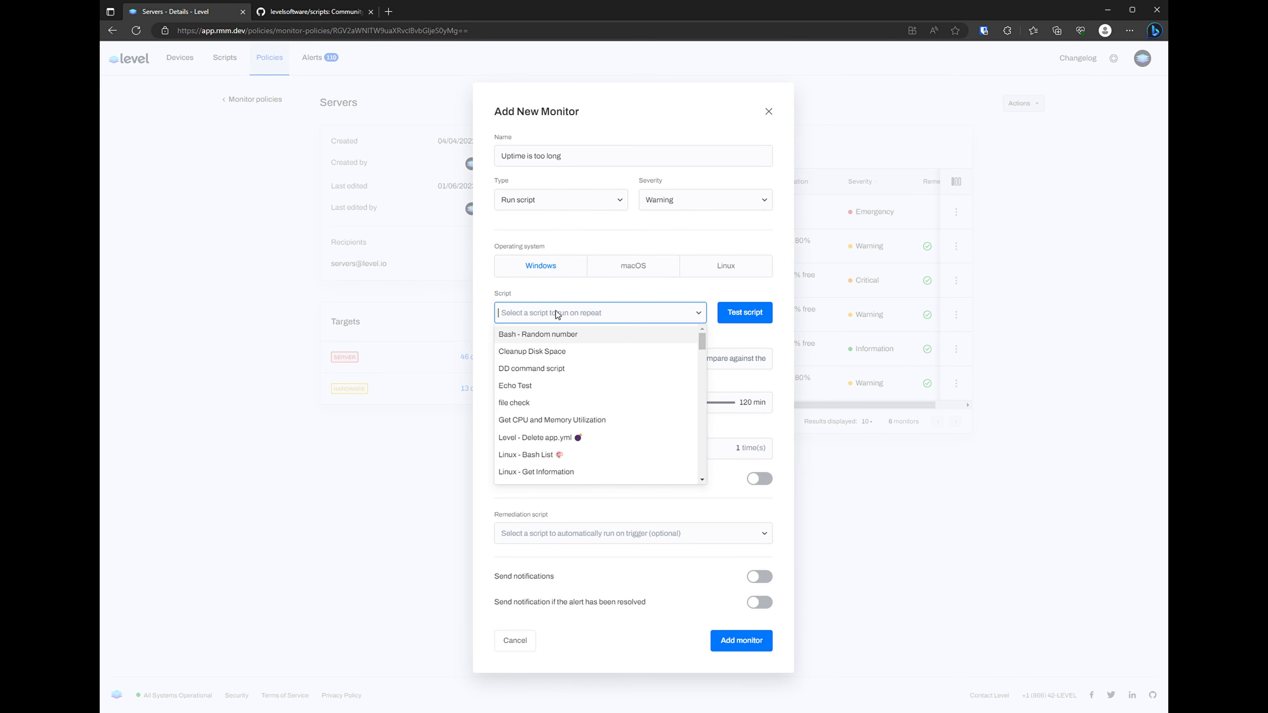
text(uptim)
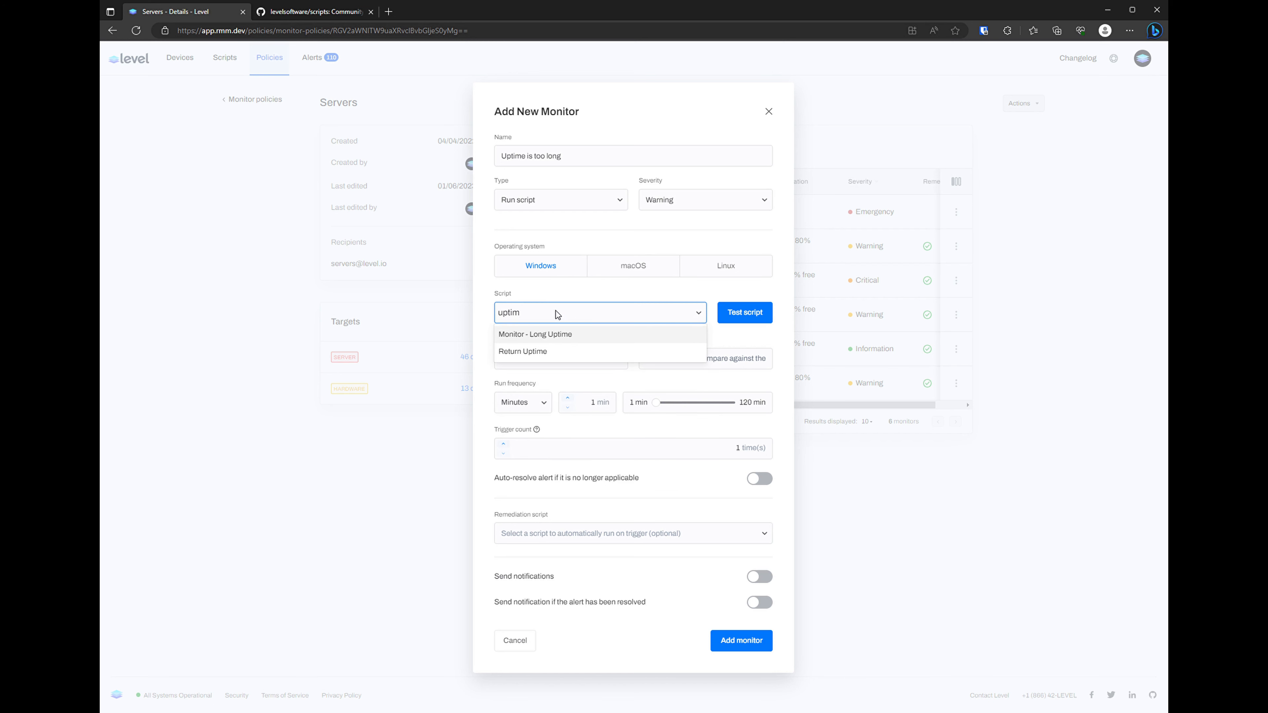
click(529, 352)
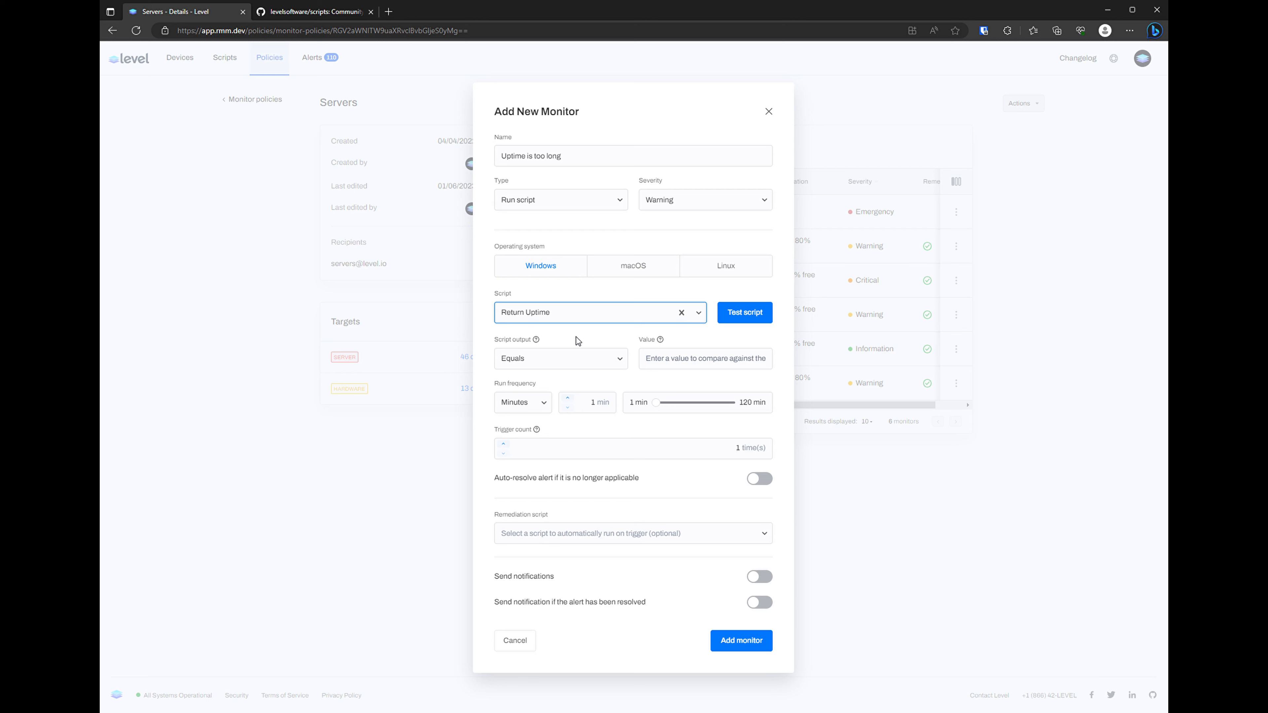
click(564, 363)
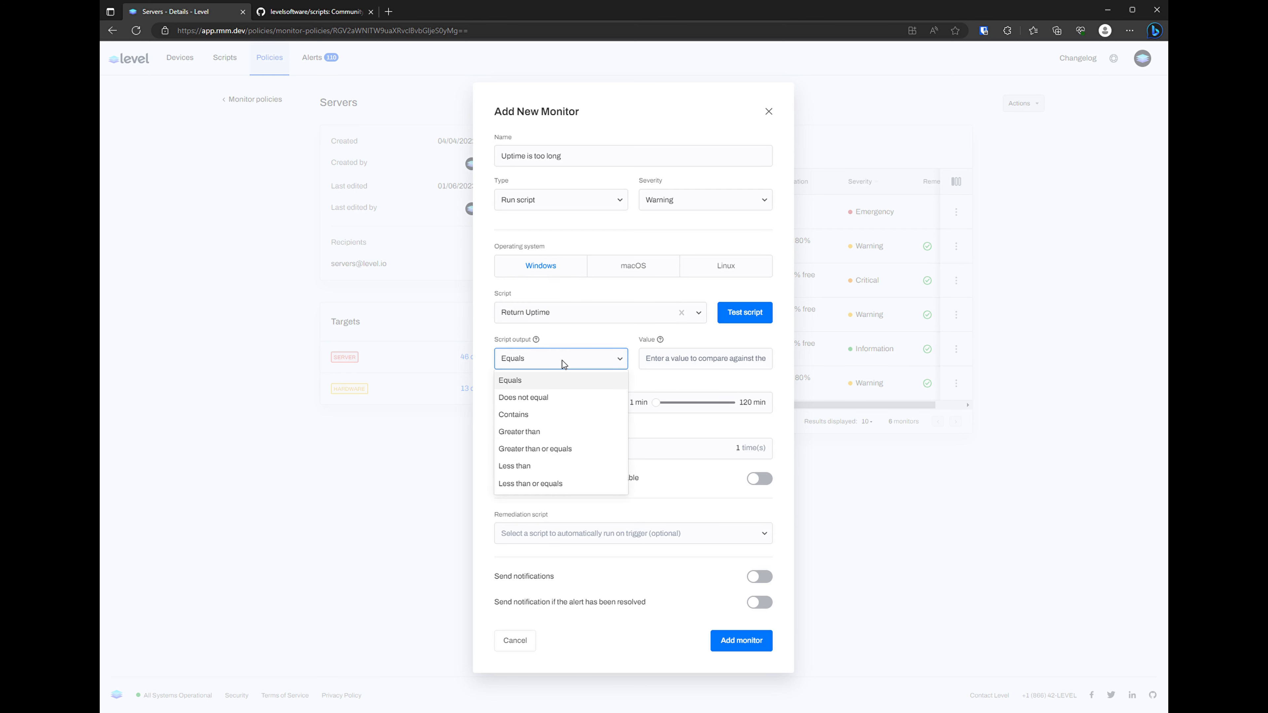
click(533, 432)
click(663, 357)
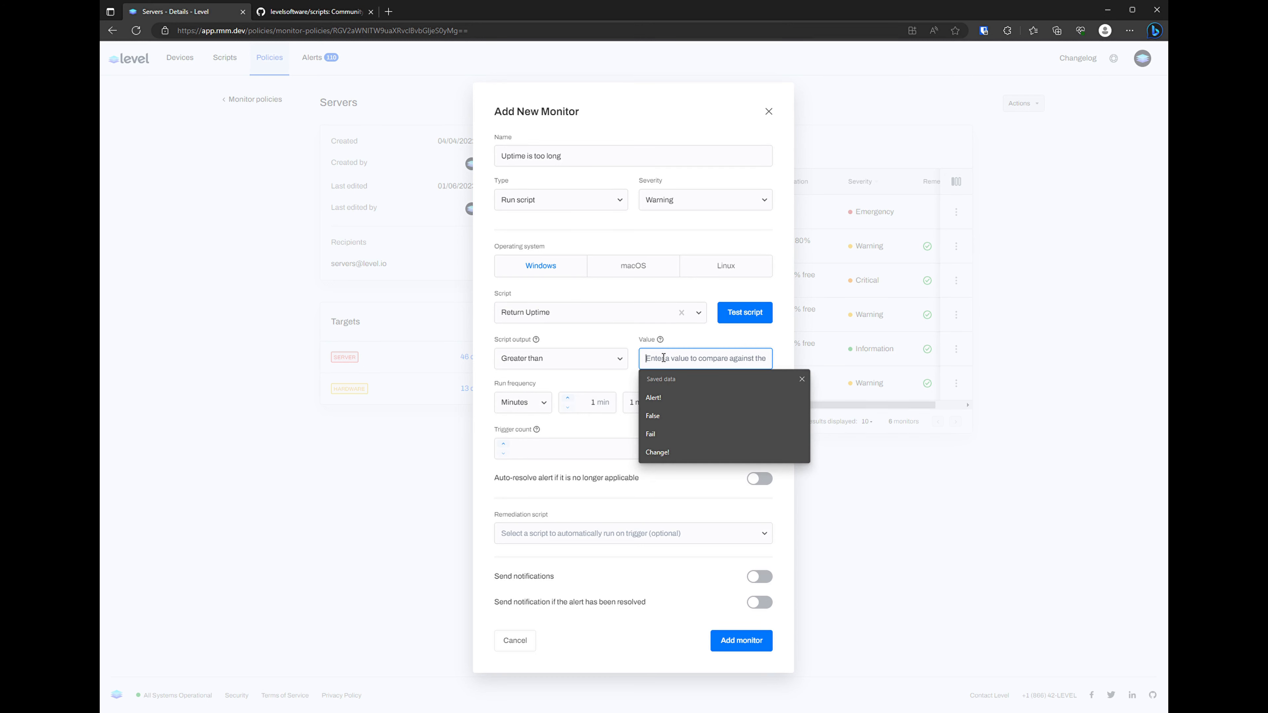
text(15)
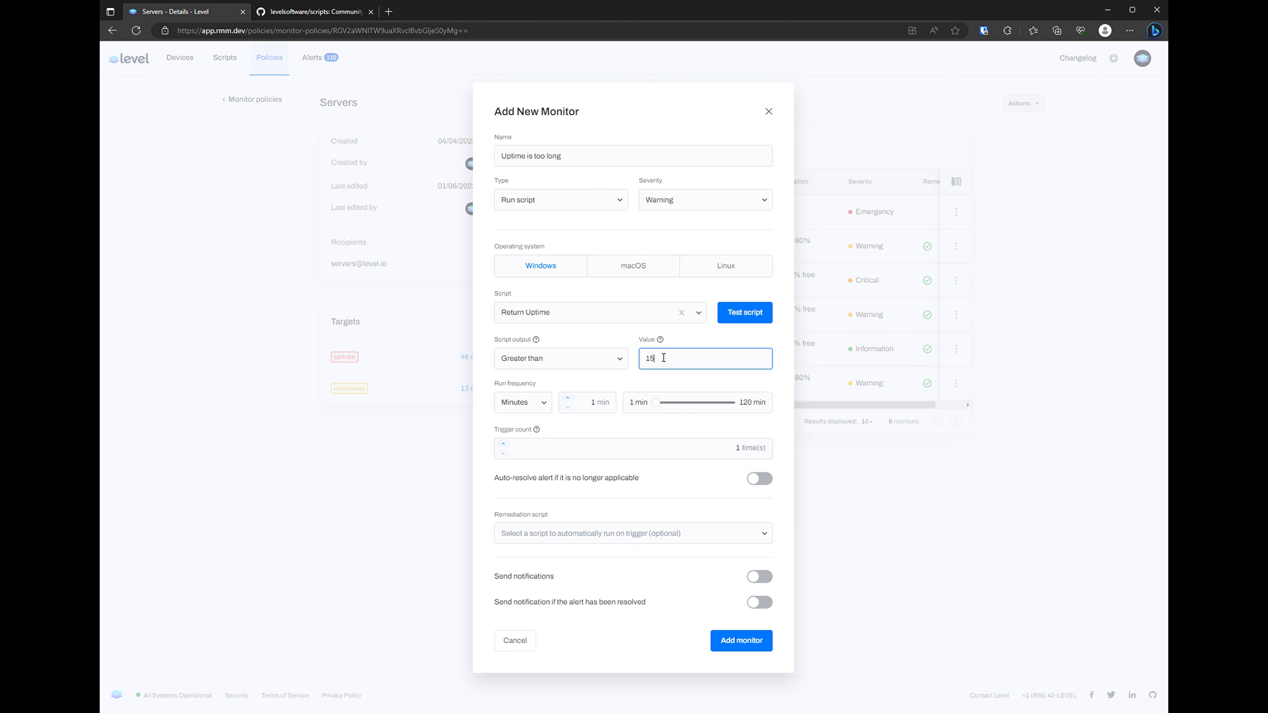
click(640, 380)
click(754, 479)
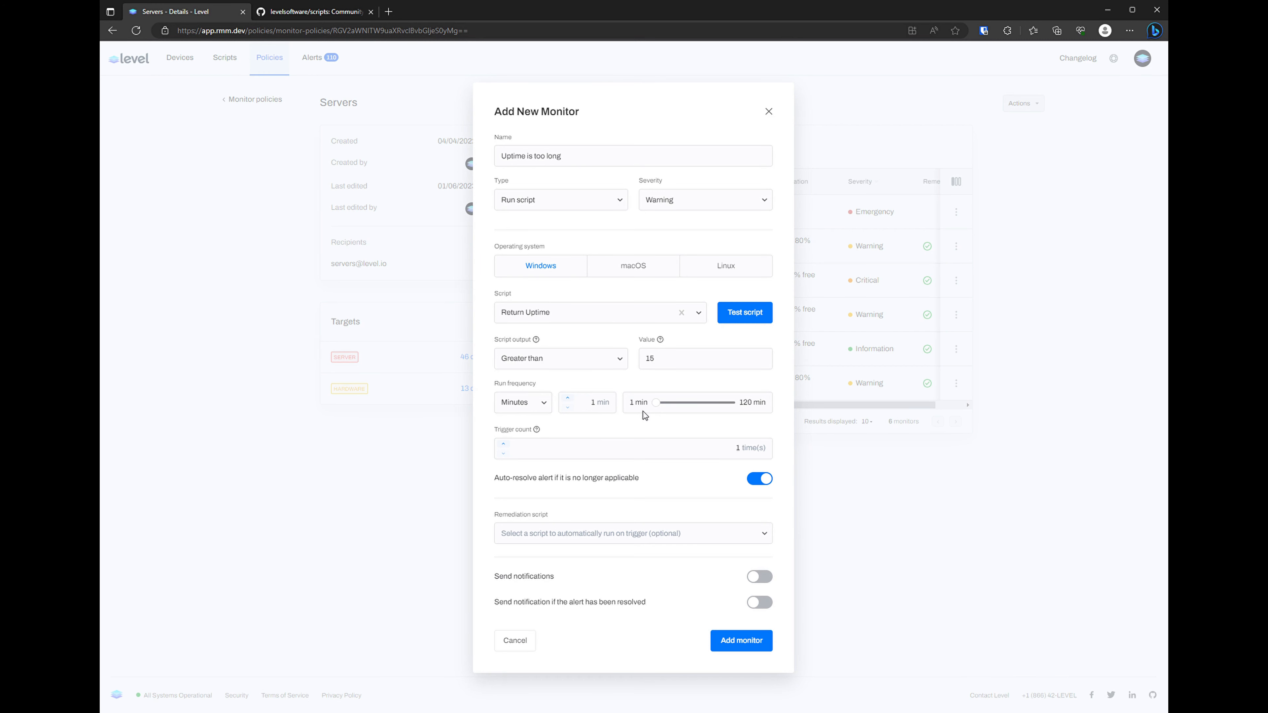
Step: Try other run frequency units and interval lengths, ending with a frequency of 1 minute
click(523, 402)
click(529, 441)
drag(651, 403, 741, 403)
click(539, 407)
click(529, 425)
drag(668, 404, 634, 404)
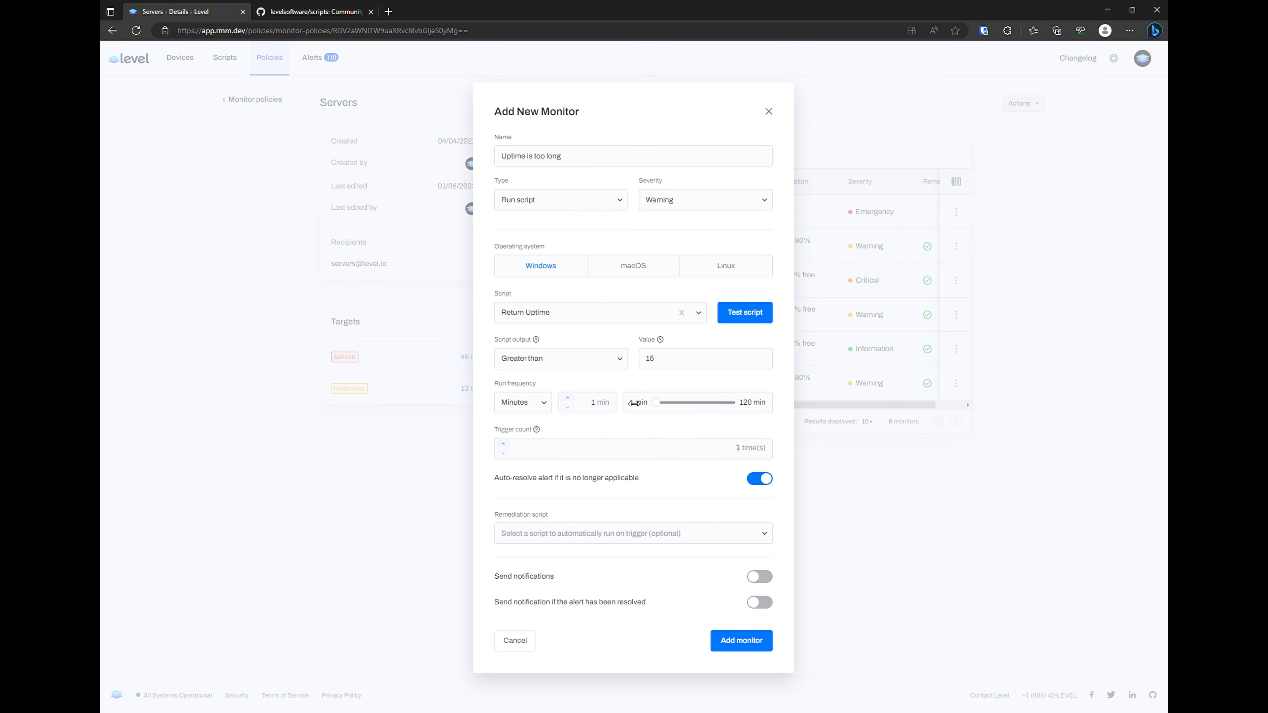
Step: Try "Toast notification to end-user to reboot" as the remediation script and clear the selection again
click(661, 534)
text(toast)
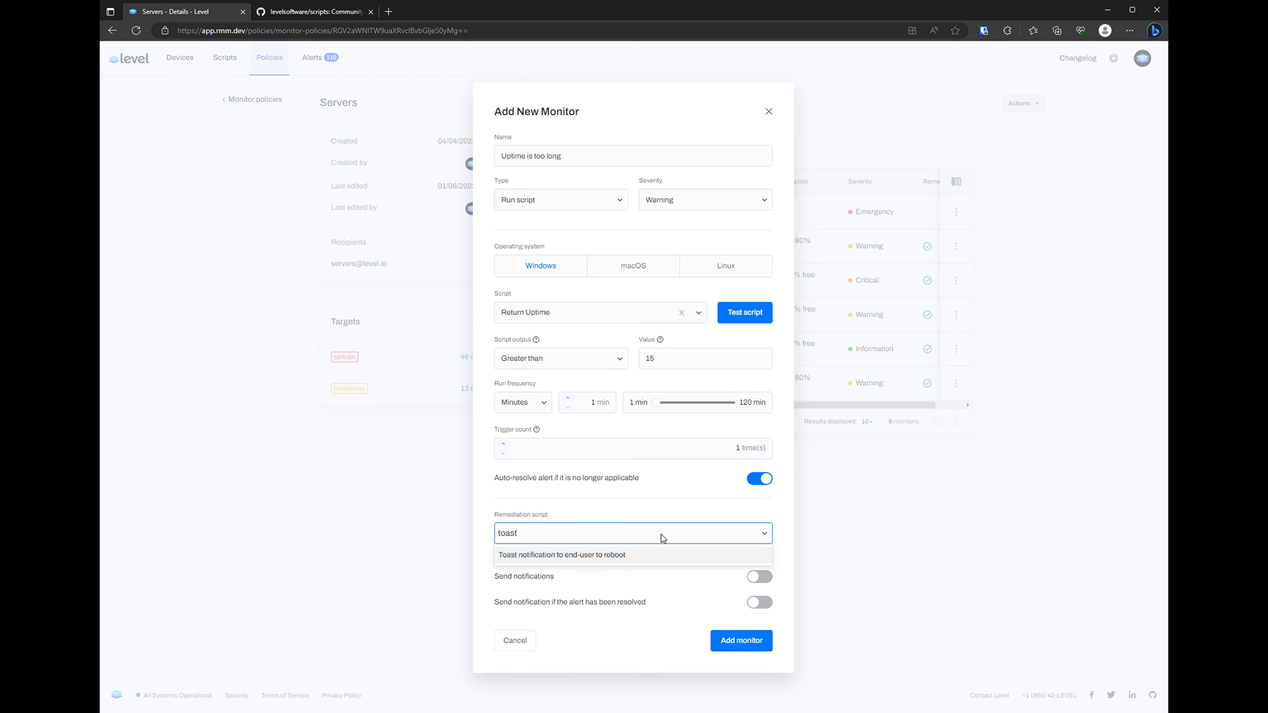
click(582, 556)
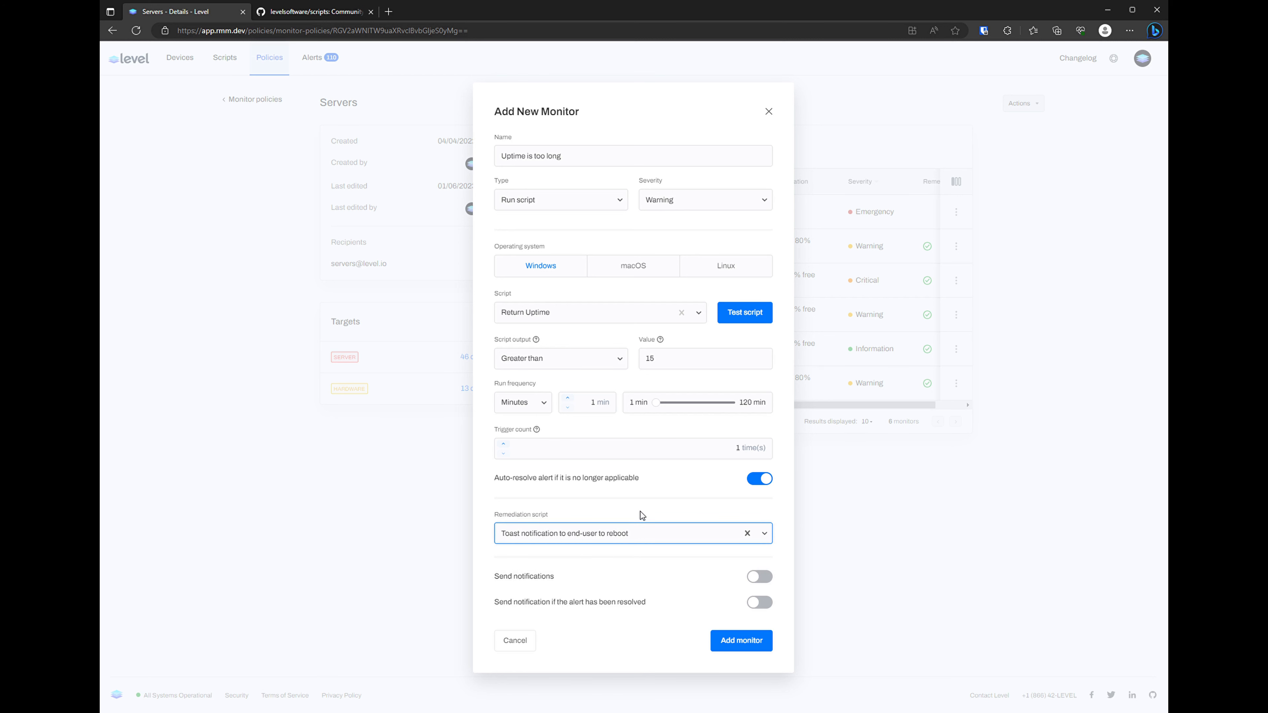
click(747, 534)
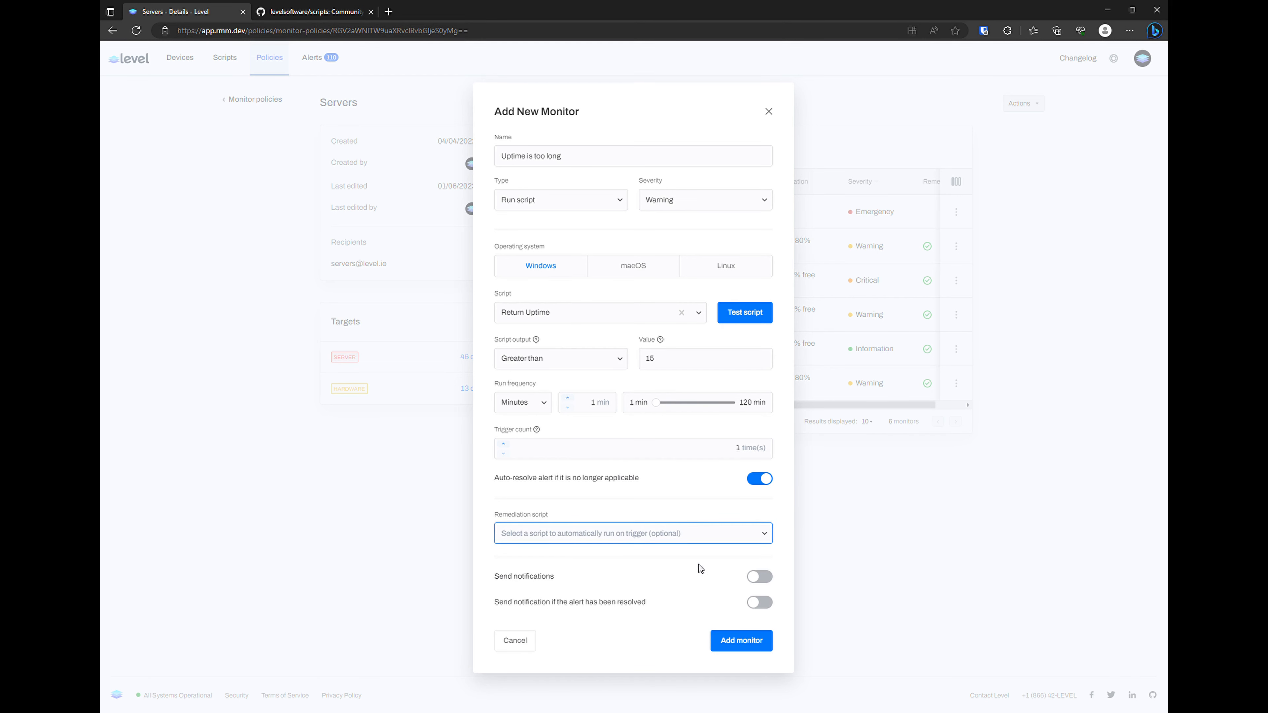
Step: Try turning on both alert and resolution notifications for the monitor and switch them off again
click(758, 579)
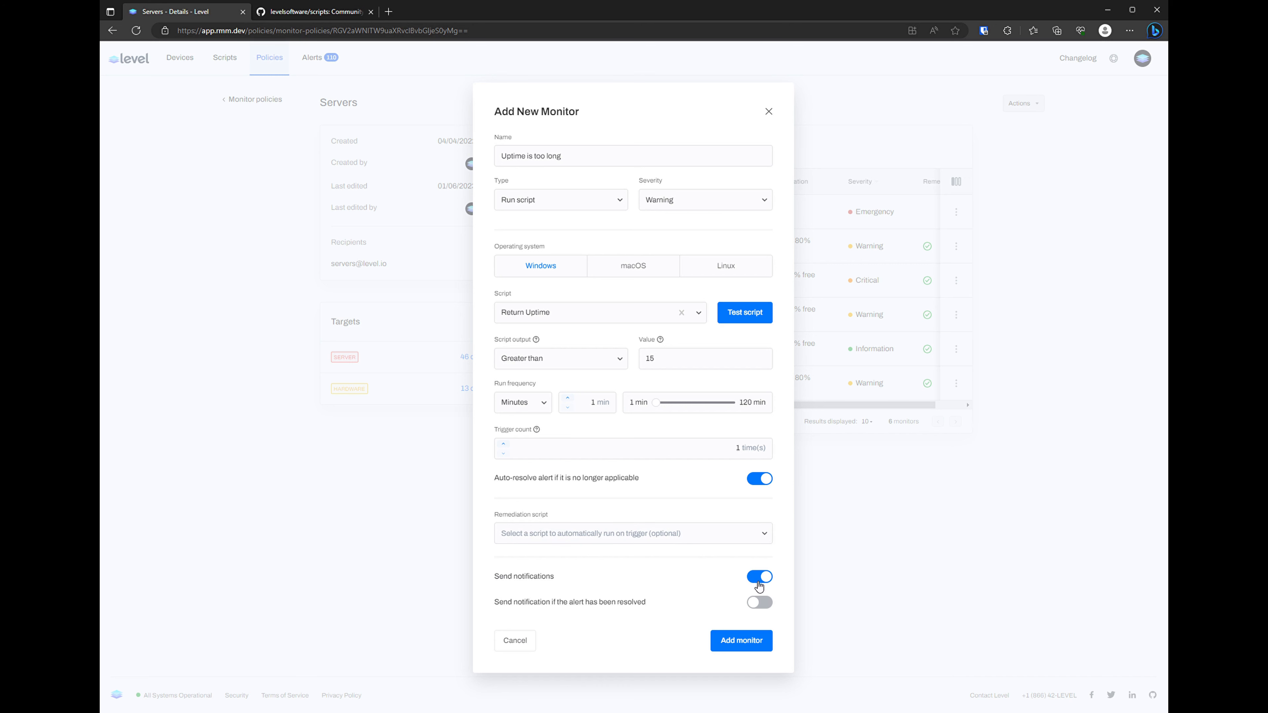
click(758, 606)
click(759, 578)
click(757, 607)
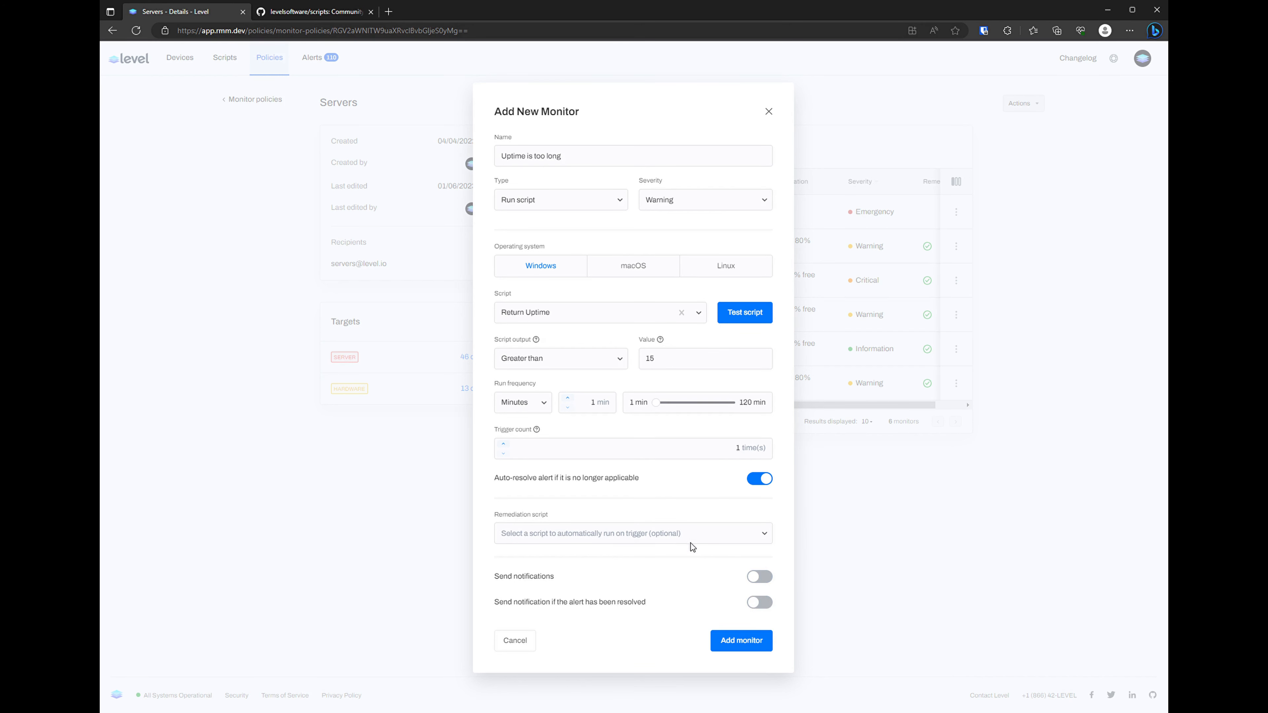
Step: Add the configured uptime monitor to the Servers policy and open the list of active alerts
click(747, 644)
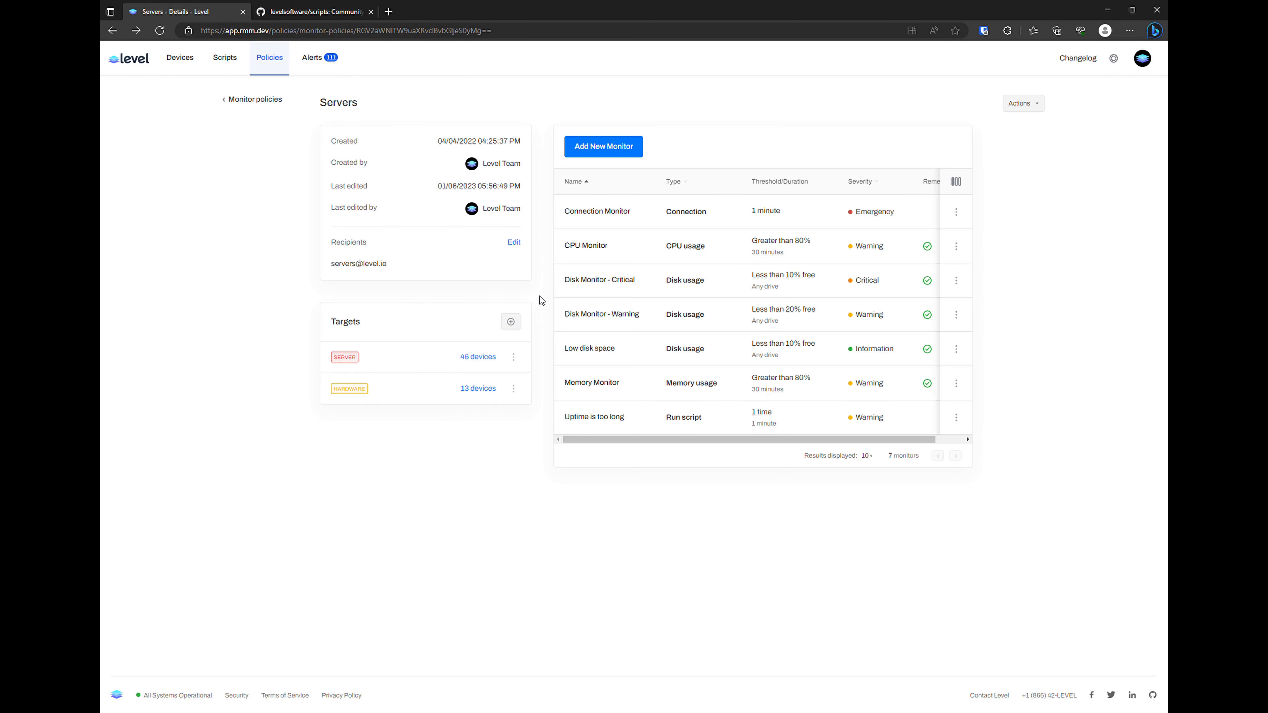
click(317, 68)
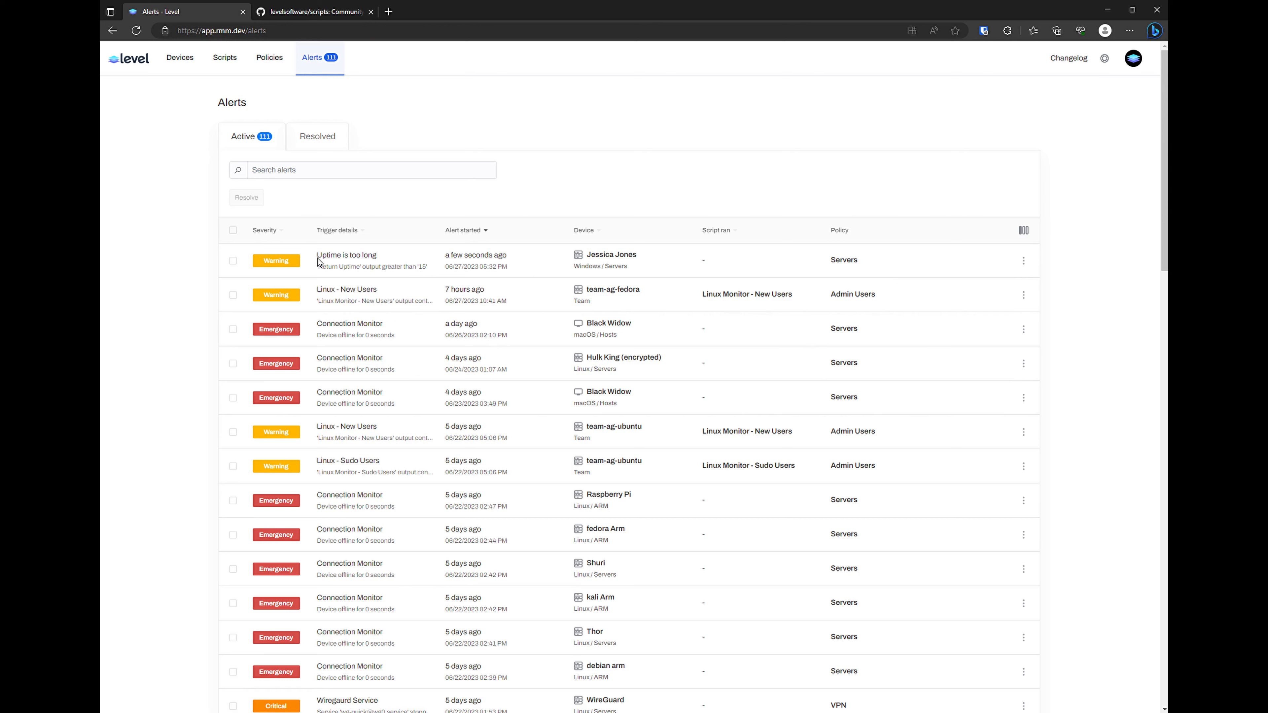
Step: Open the device behind the "Uptime is too long" alert, examine its last reboot time and system uptime, and return to the alerts list
click(613, 260)
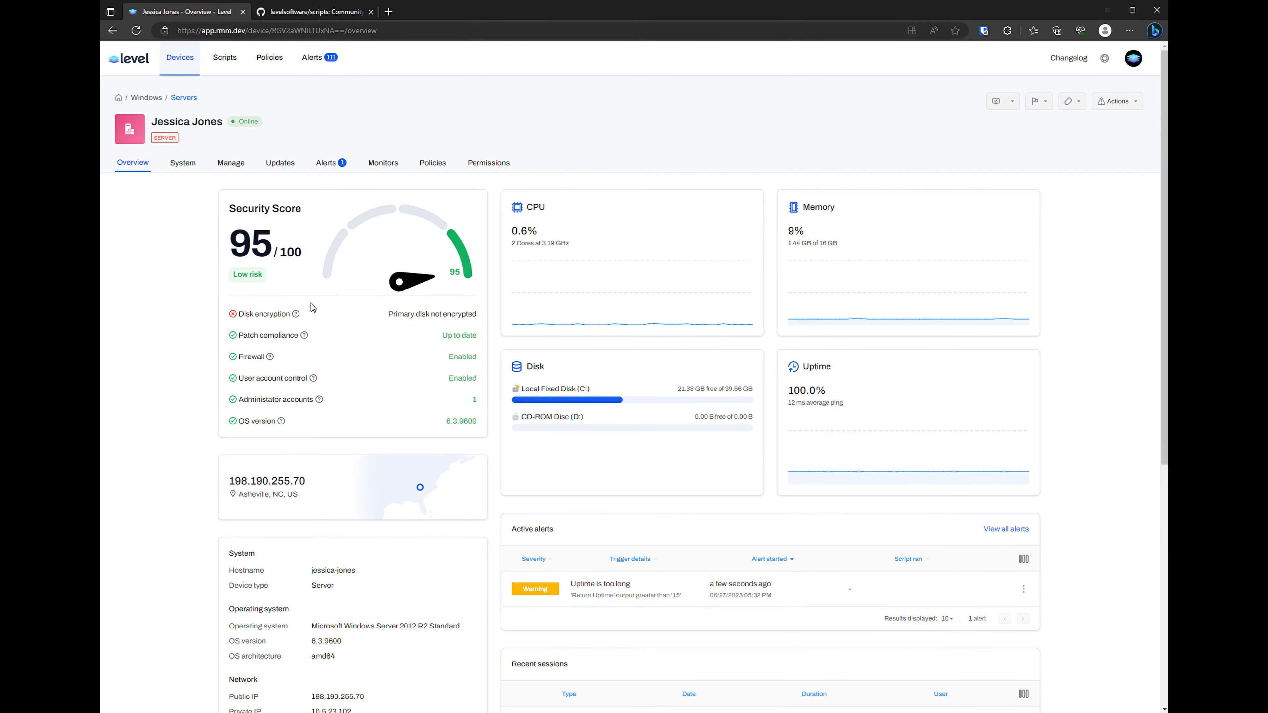
scroll(166, 320, down, 5)
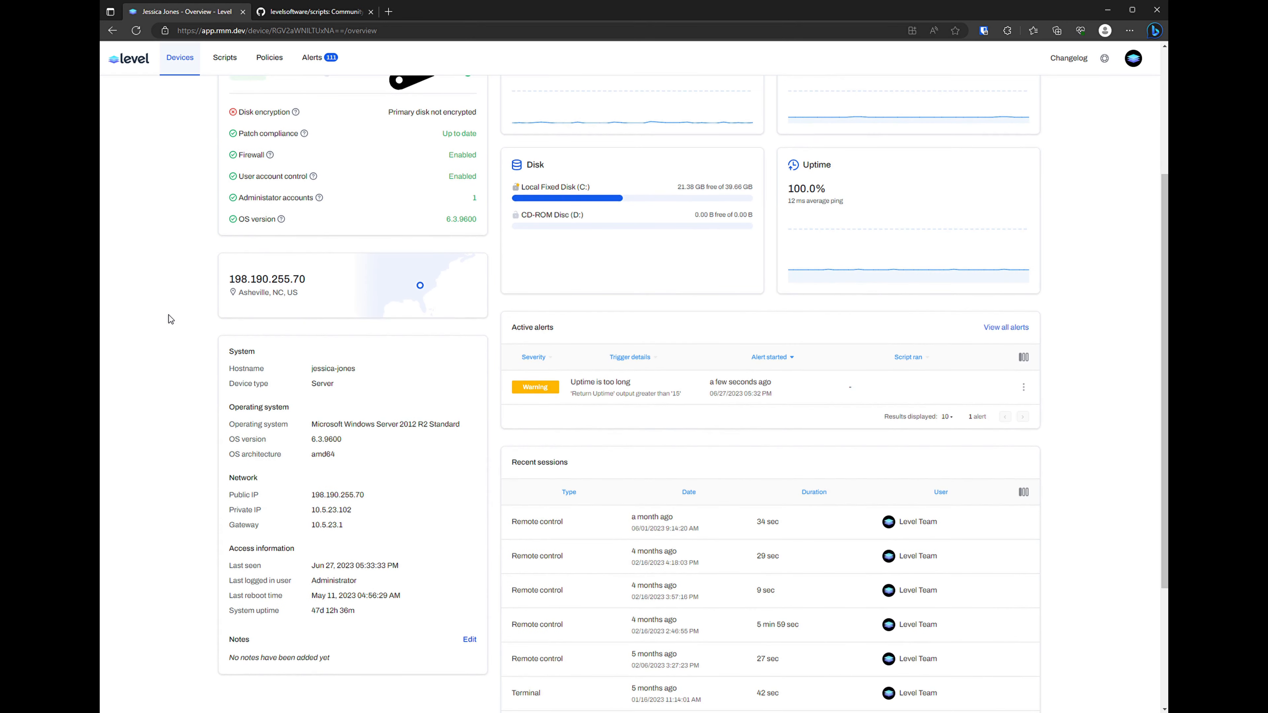
drag(229, 510, 358, 518)
click(359, 519)
scroll(336, 420, down, 2)
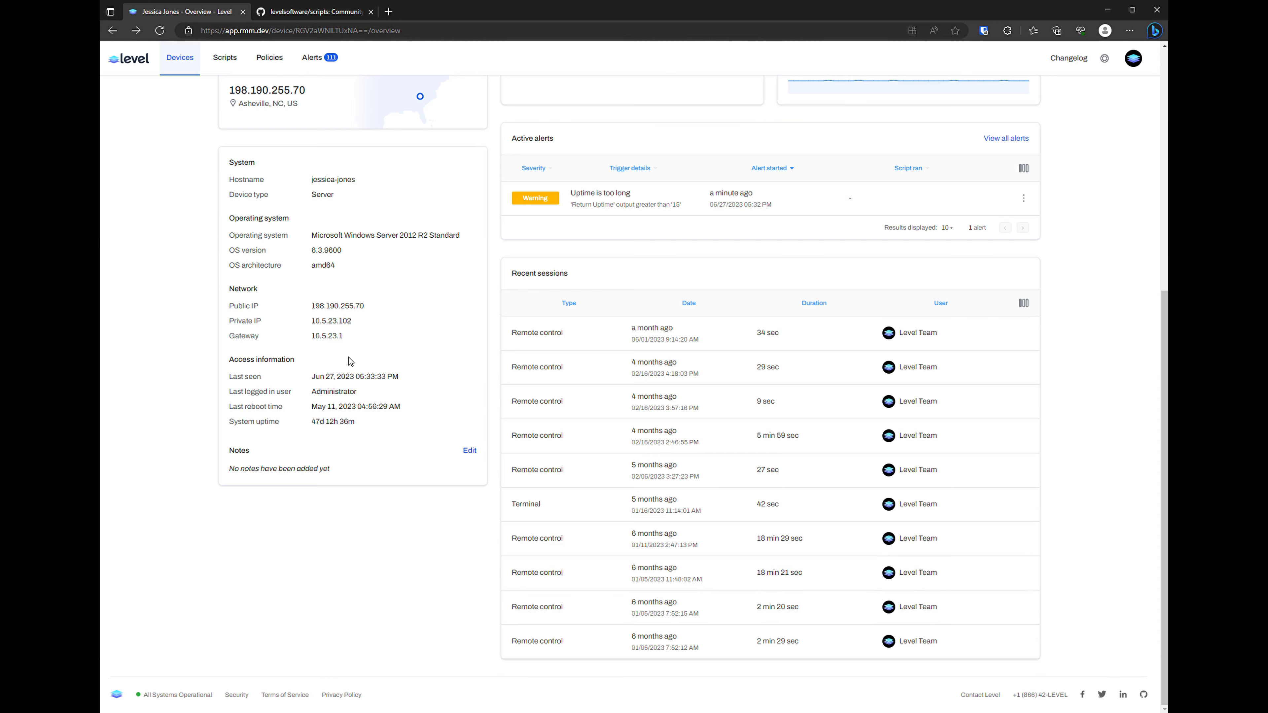
scroll(349, 304, up, 2)
scroll(350, 308, up, 4)
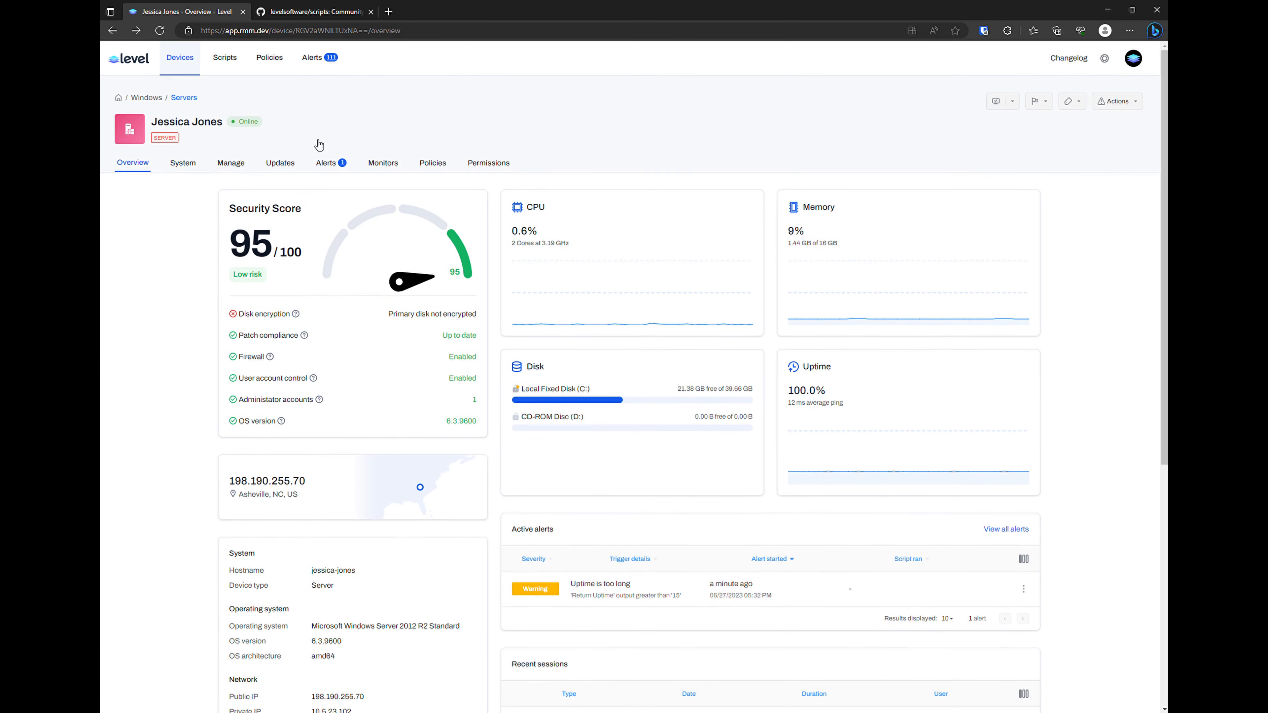
click(312, 58)
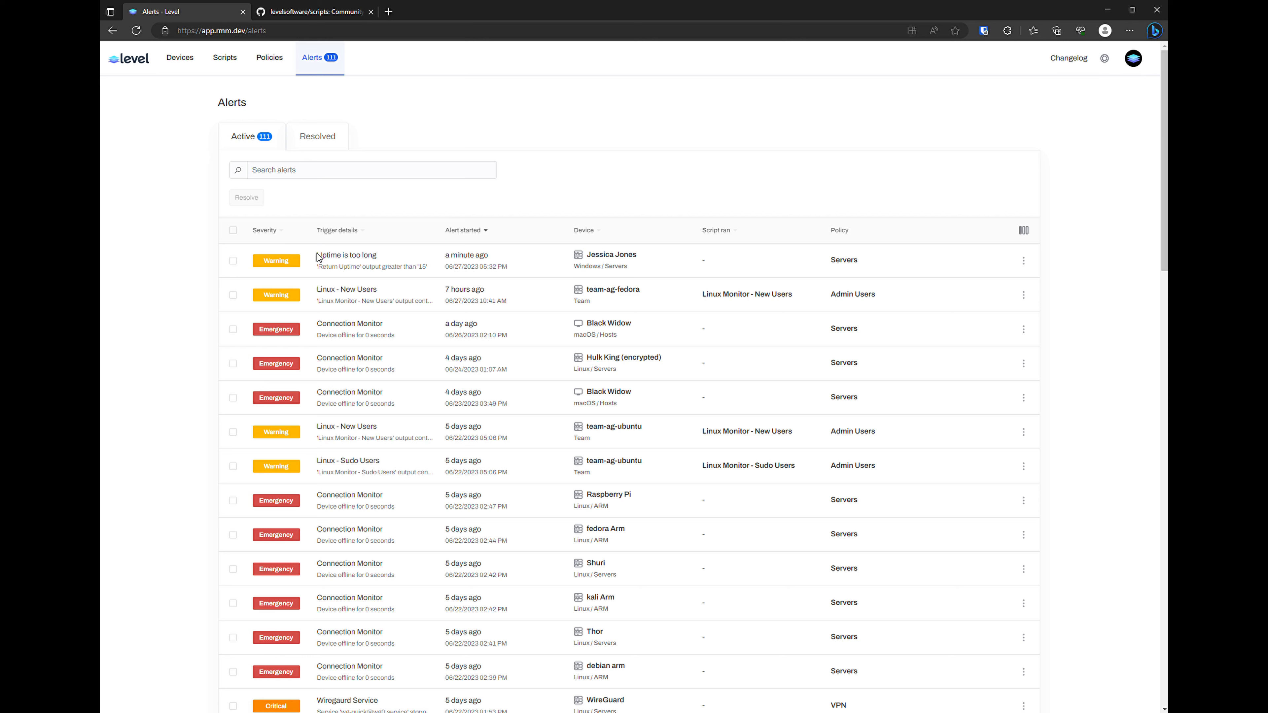
Step: Switch to the levelsoftware/scripts repository on GitHub and open the Monitors folder inside PowerShell
click(324, 15)
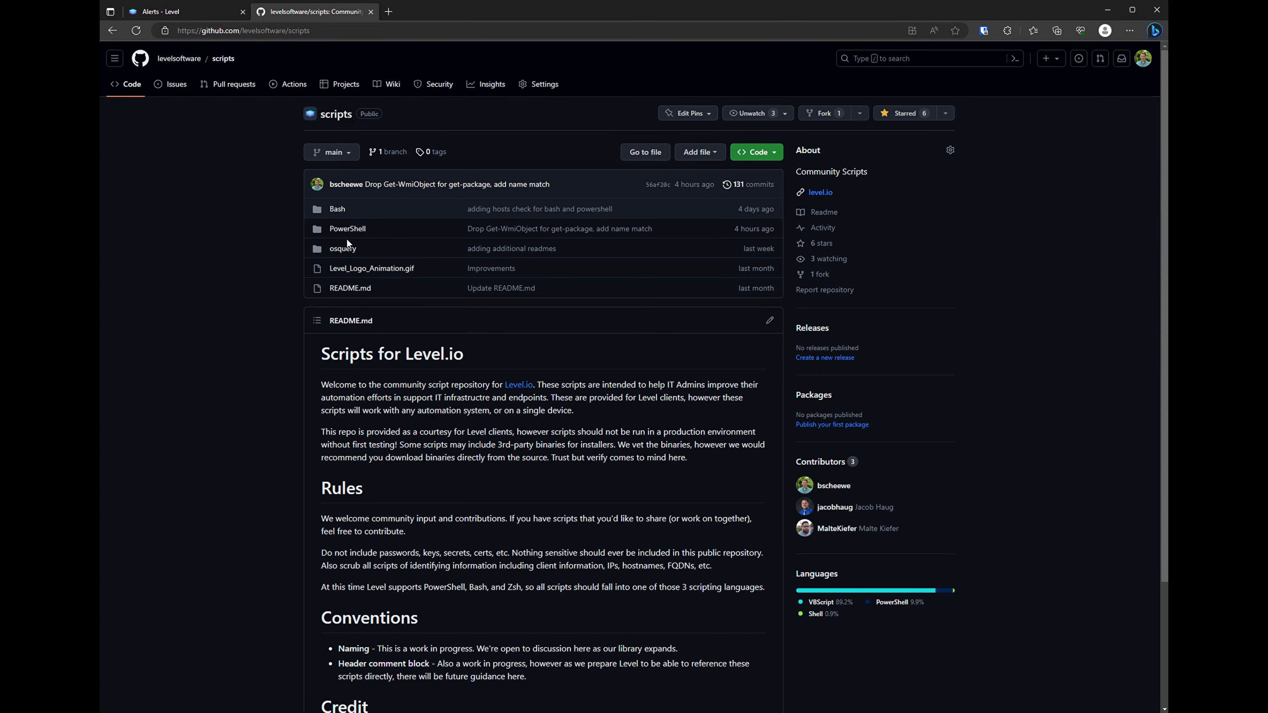
click(349, 228)
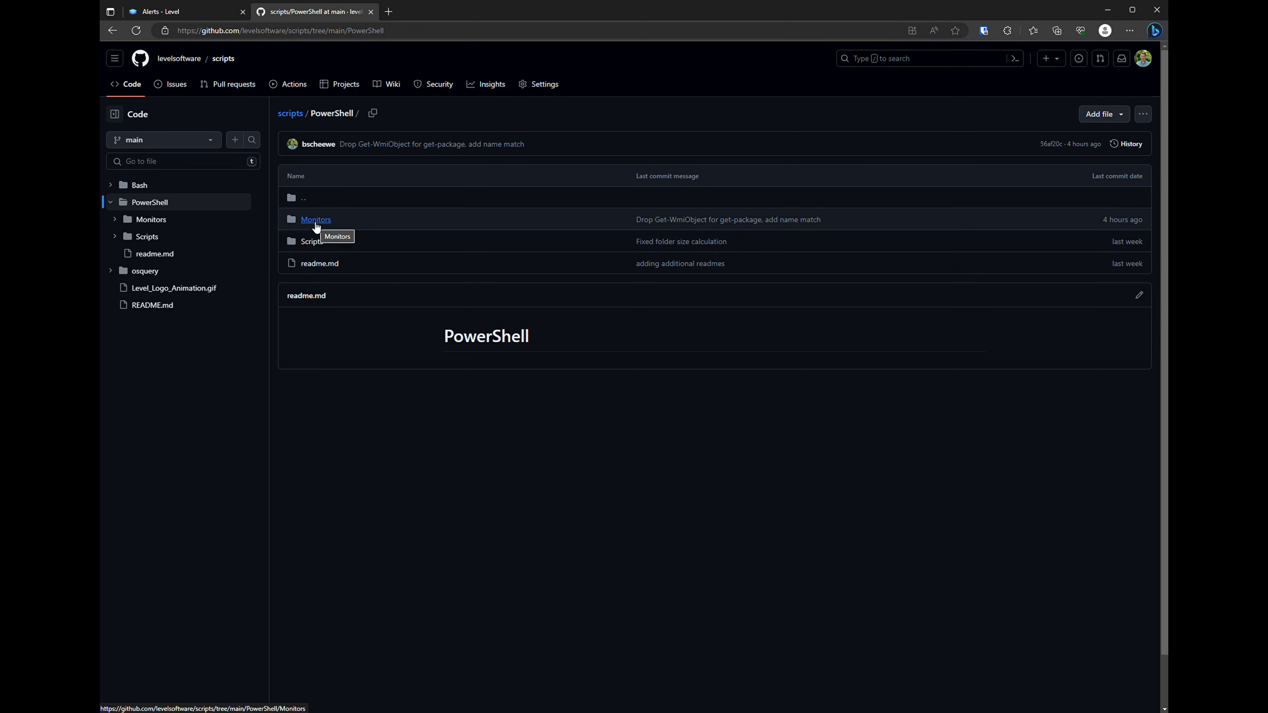
click(315, 225)
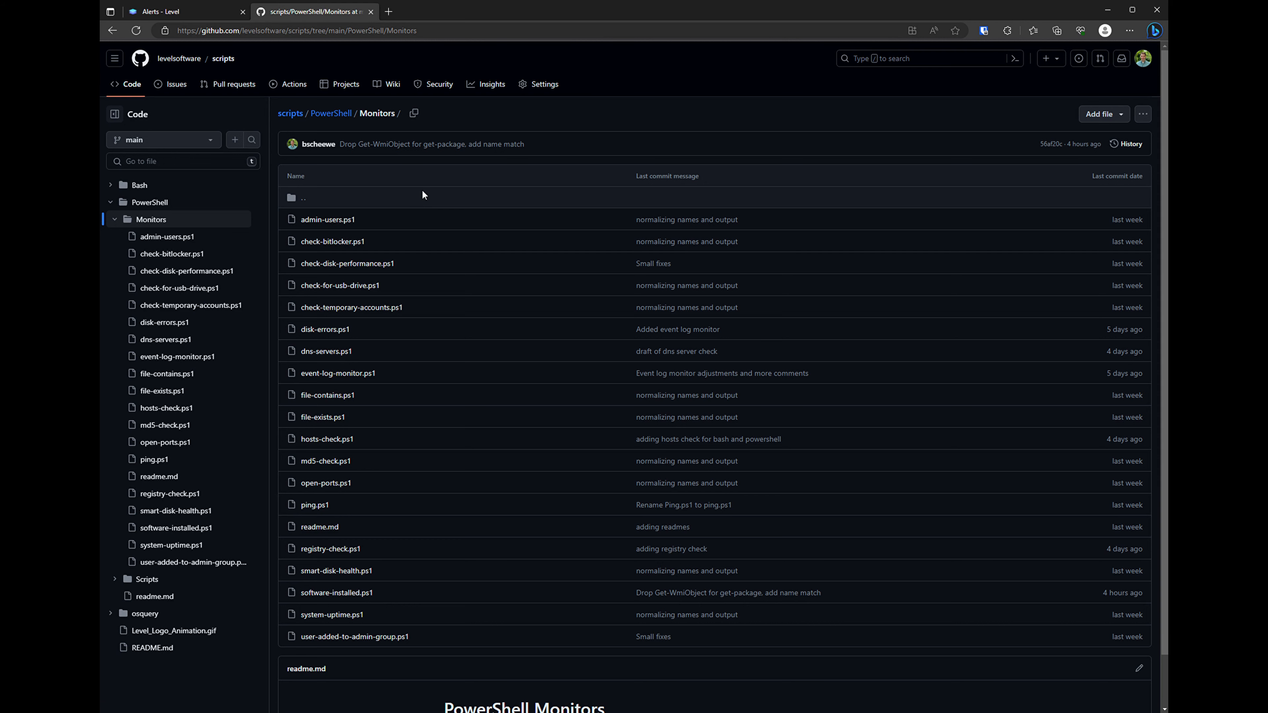
Step: Review the admin-users.ps1 monitor script through its excluded admin users and alert logic, and return to the Monitors folder
click(327, 220)
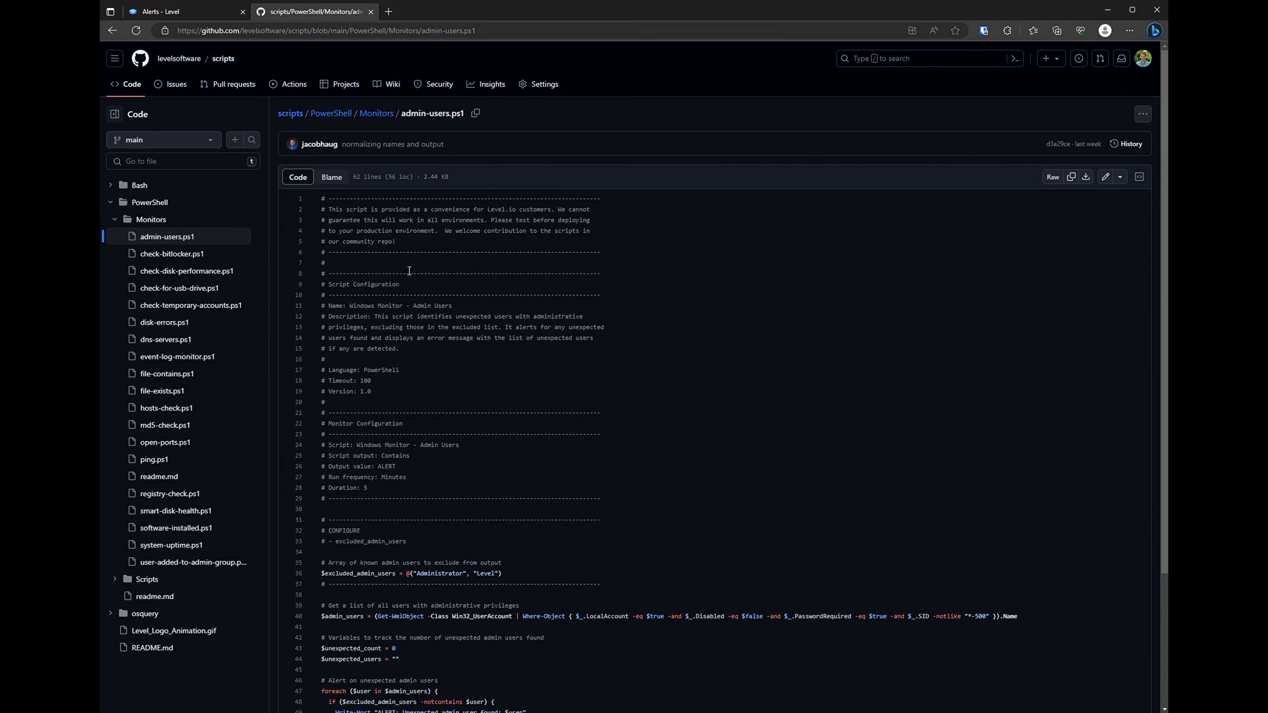
scroll(411, 273, down, 3)
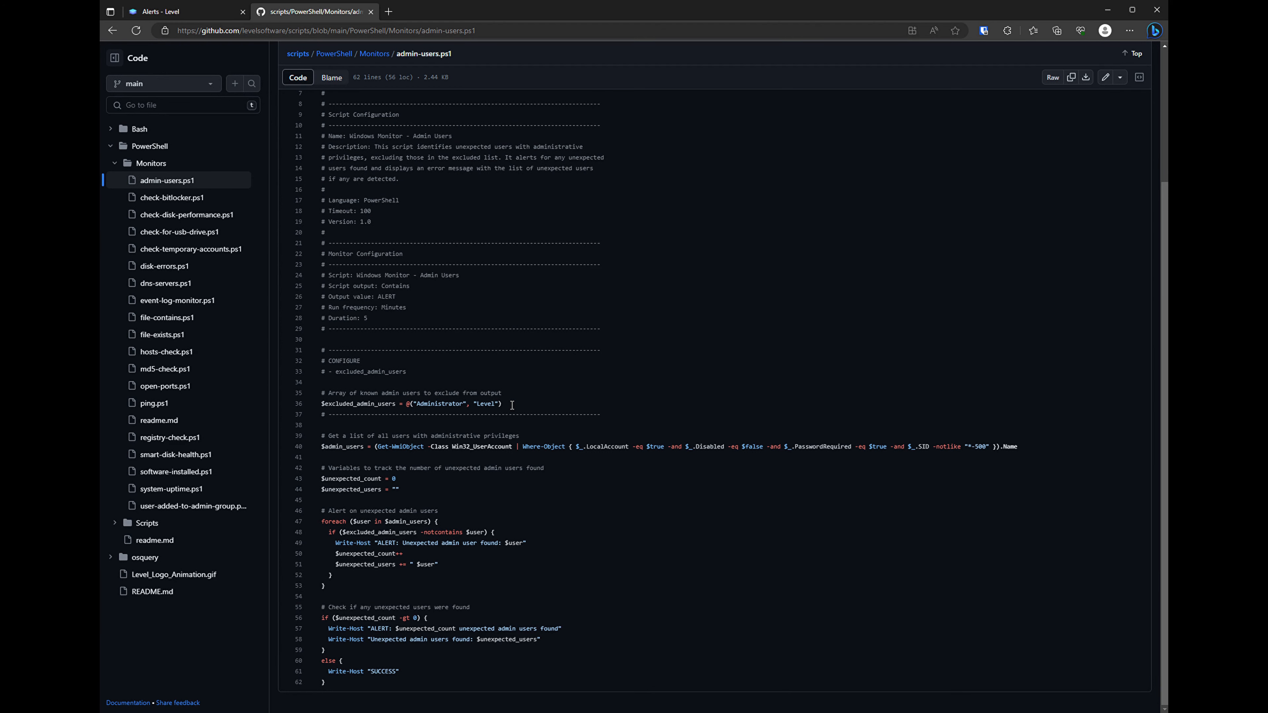
key(alt+Left)
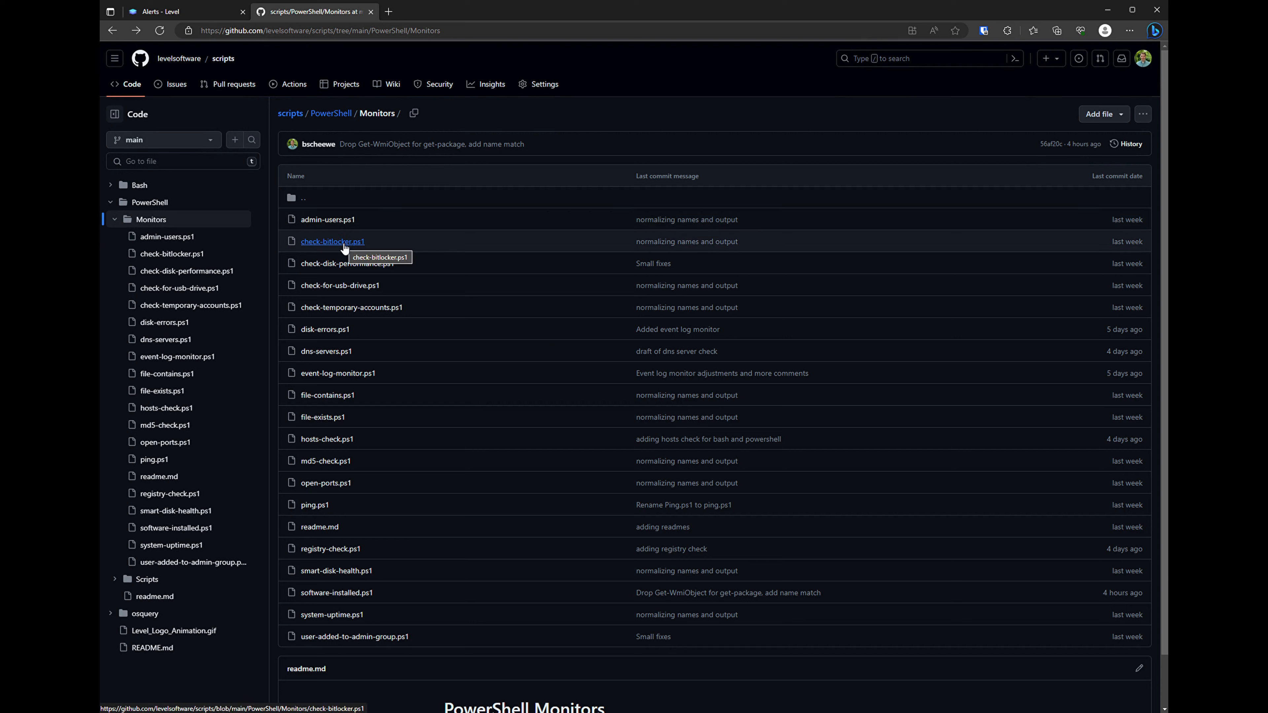
Step: Review check-disk-performance.ps1 and the list of account name strings in check-temporary-accounts.ps1, returning to the Monitors folder after each
click(373, 268)
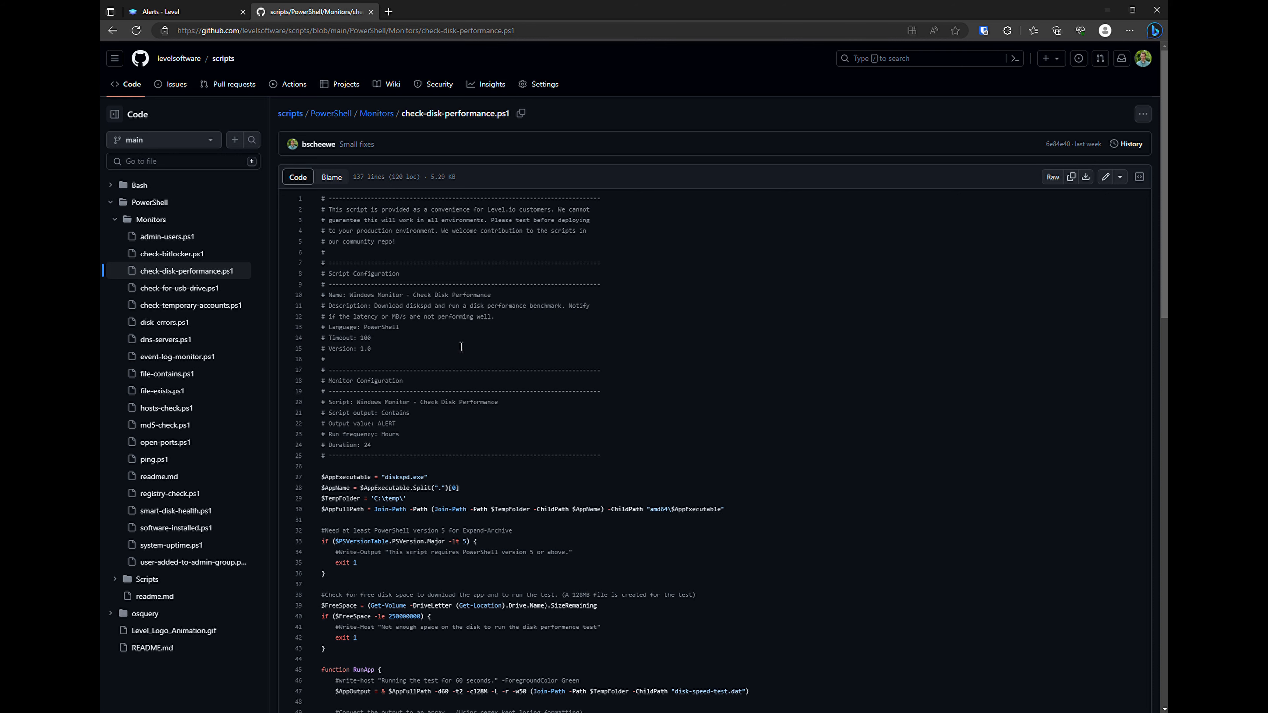
key(alt+Left)
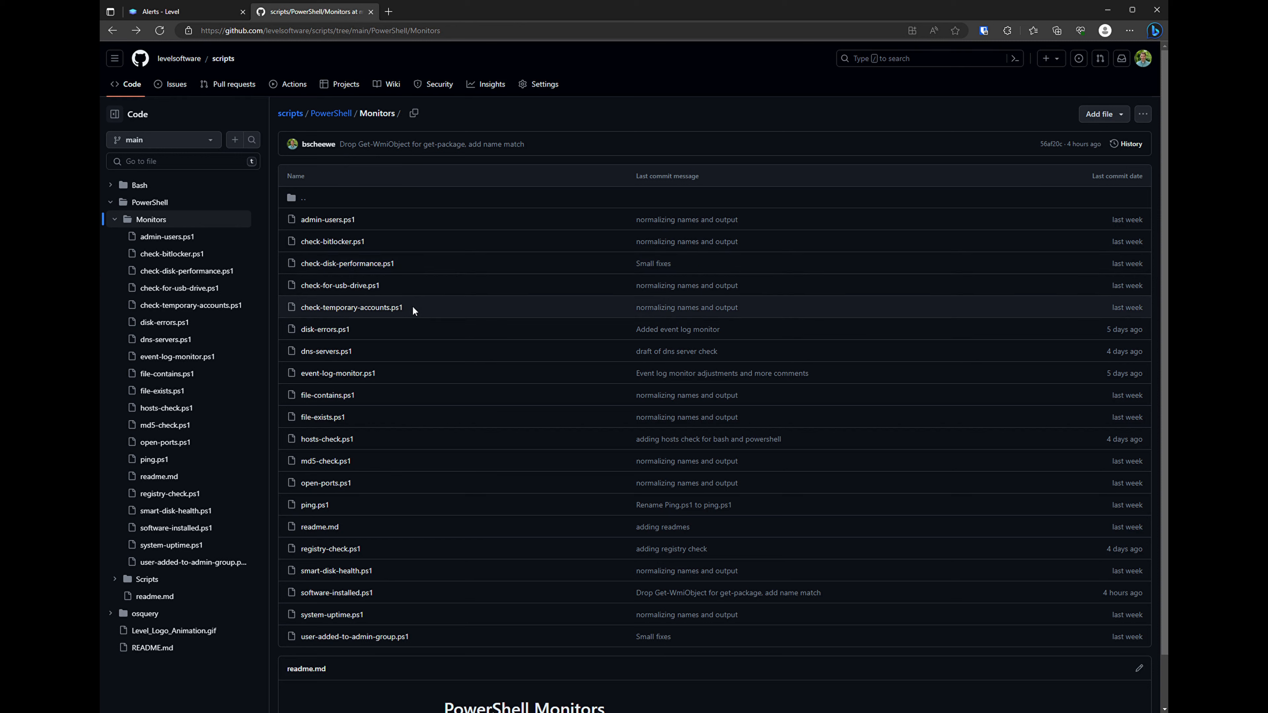
click(384, 308)
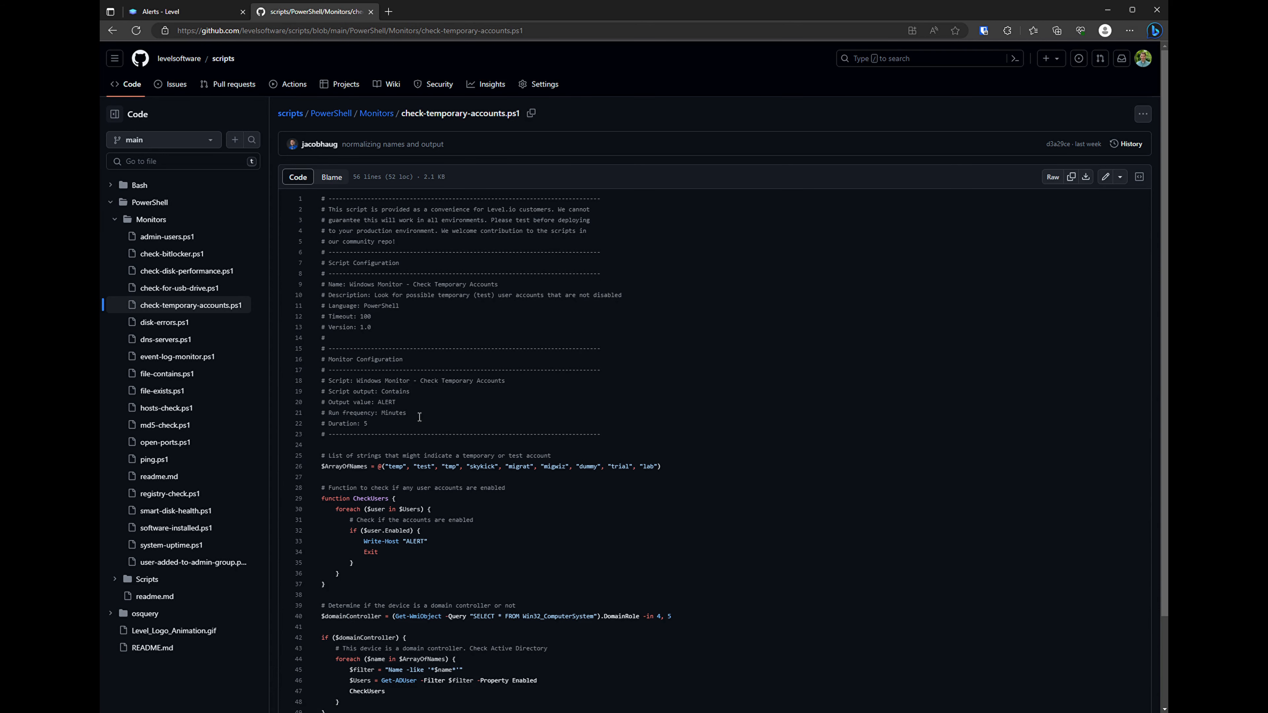
drag(386, 466, 432, 467)
key(alt+Left)
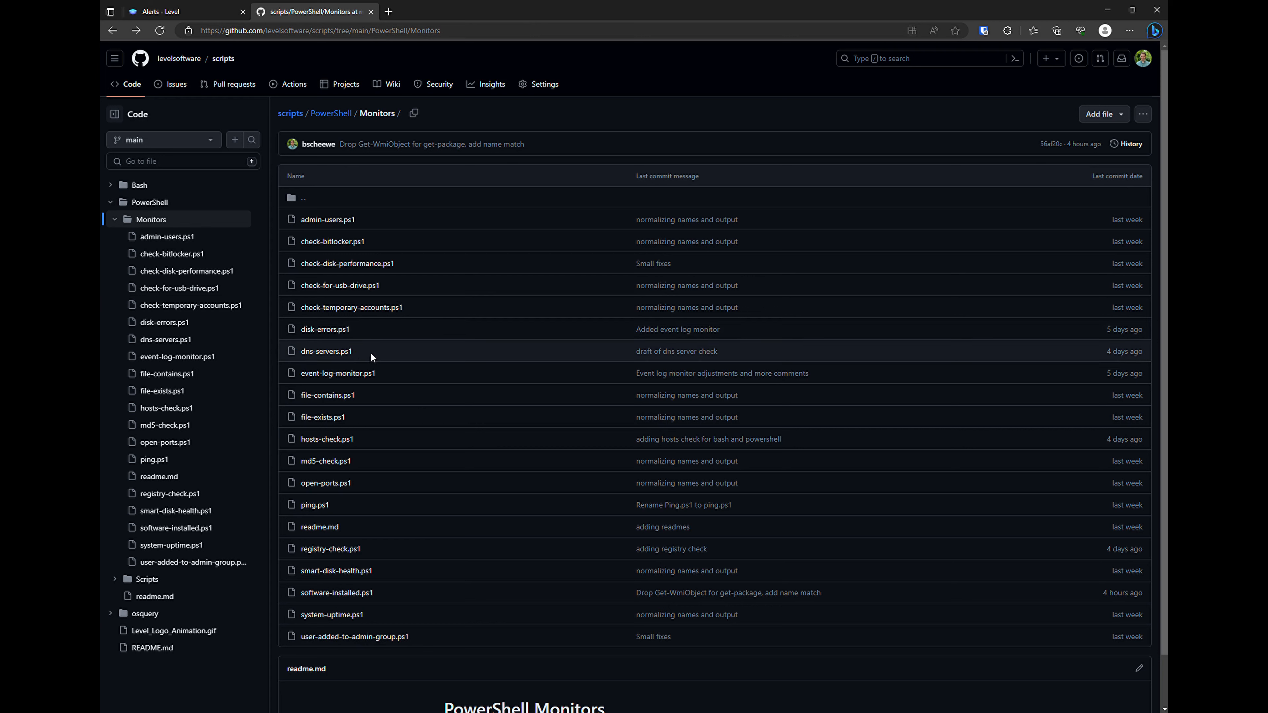
Step: Examine the event ID and other configurable settings in event-log-monitor.ps1, return to the Monitors folder, and switch back to the Level alerts page
click(352, 374)
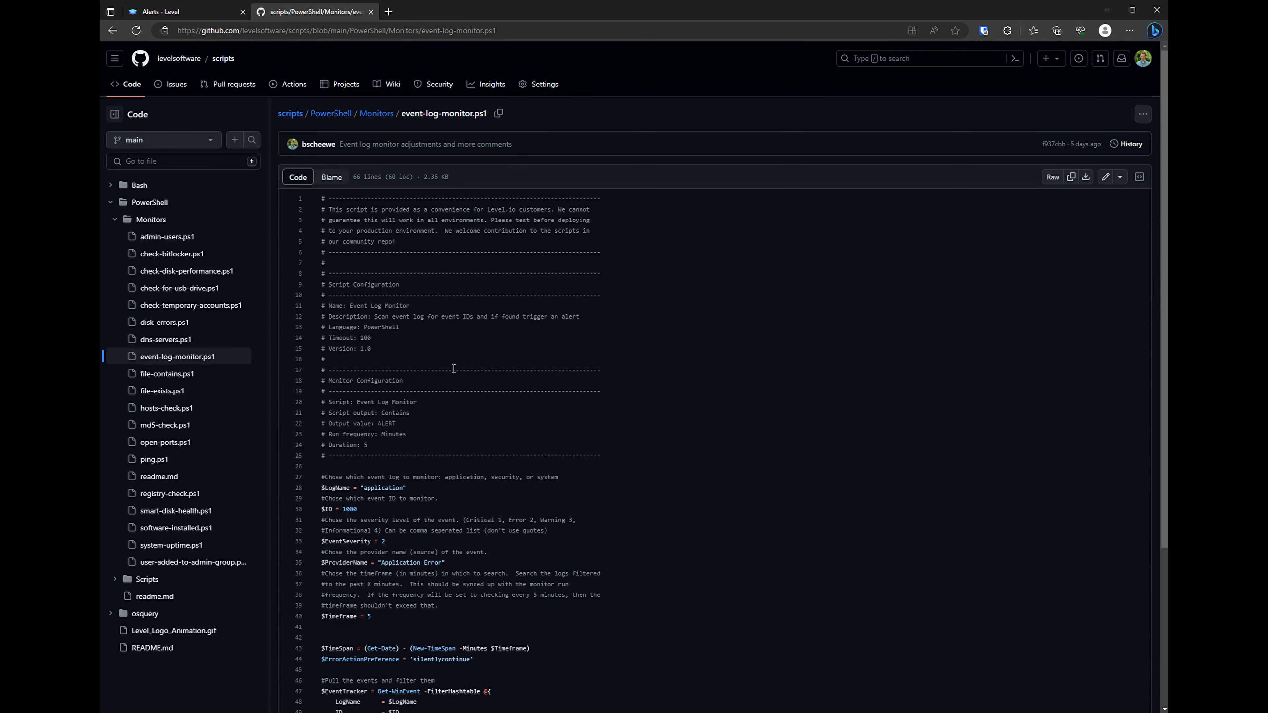
scroll(454, 368, down, 2)
mouse_move(357, 407)
mouse_down()
mouse_move(343, 408)
mouse_move(404, 387)
mouse_move(346, 407)
mouse_up()
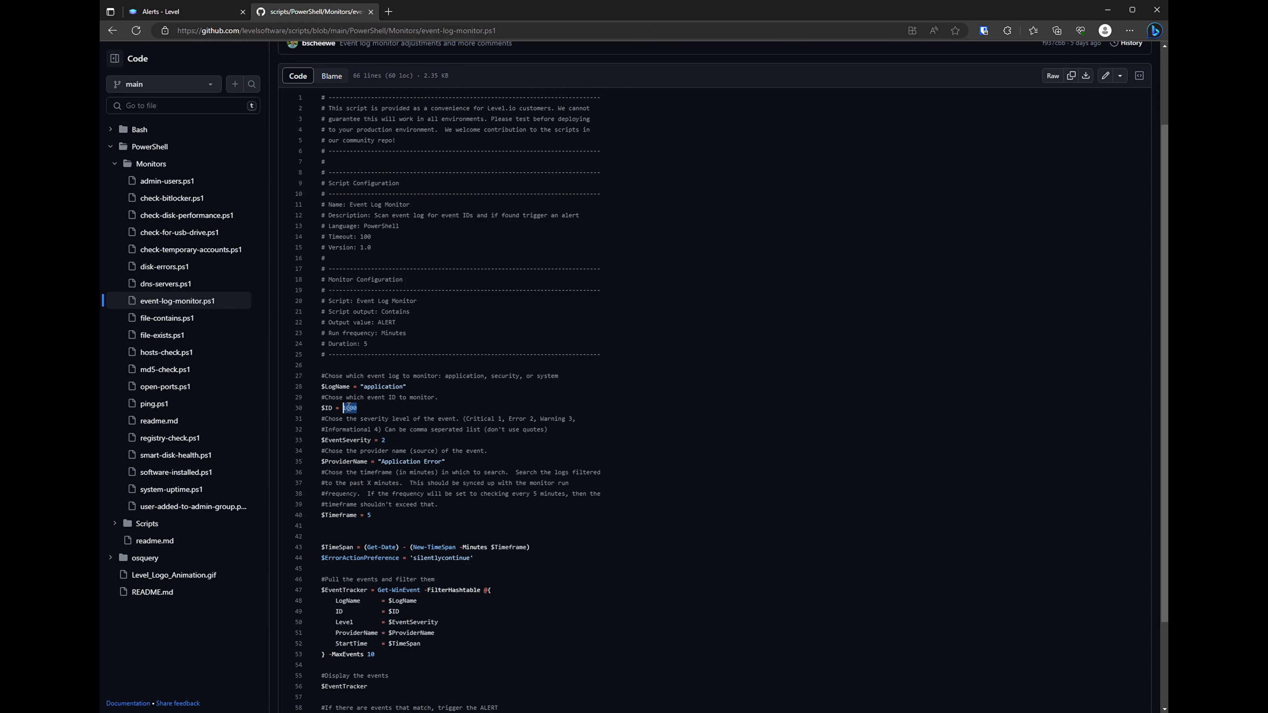
scroll(381, 317, up, 2)
key(alt+Left)
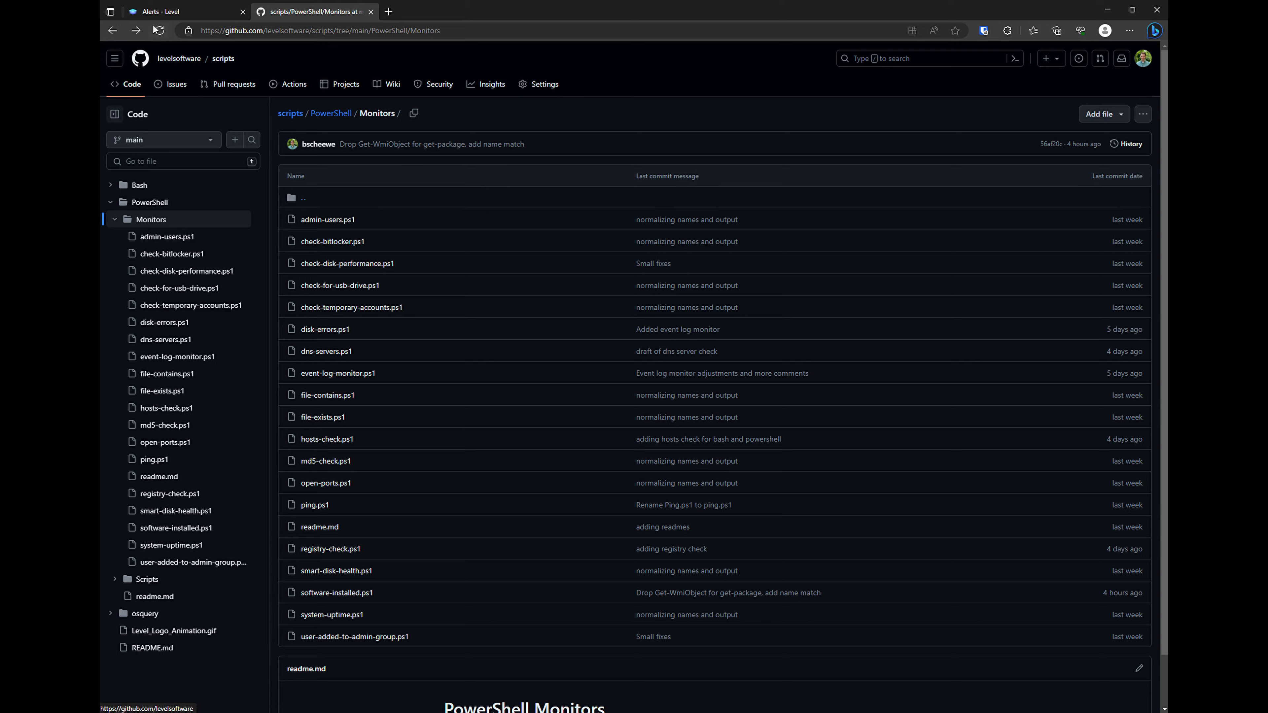
click(161, 11)
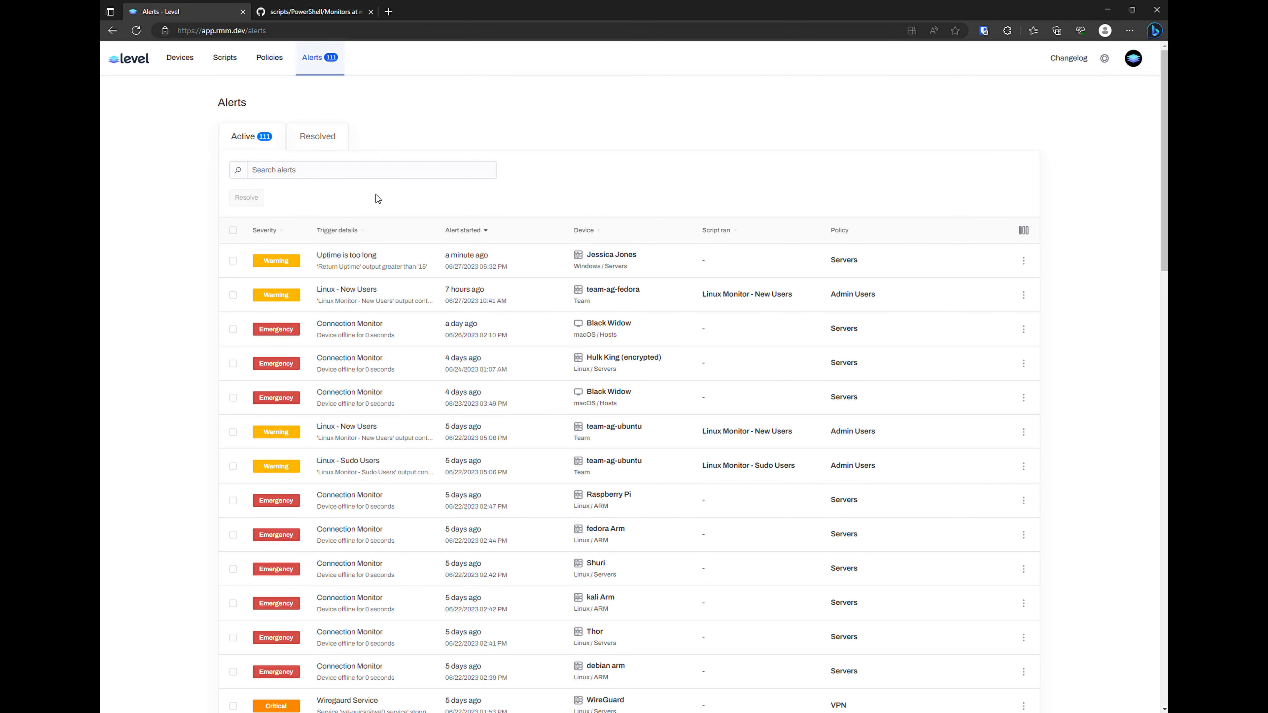